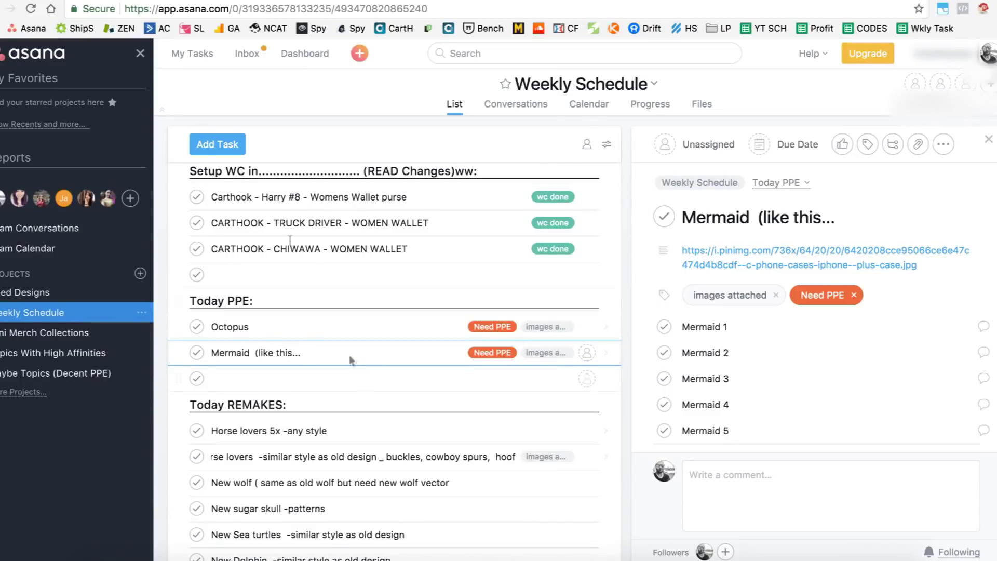
Highlight the asana.com domain in the page address.
click(180, 8)
drag(179, 9, 229, 13)
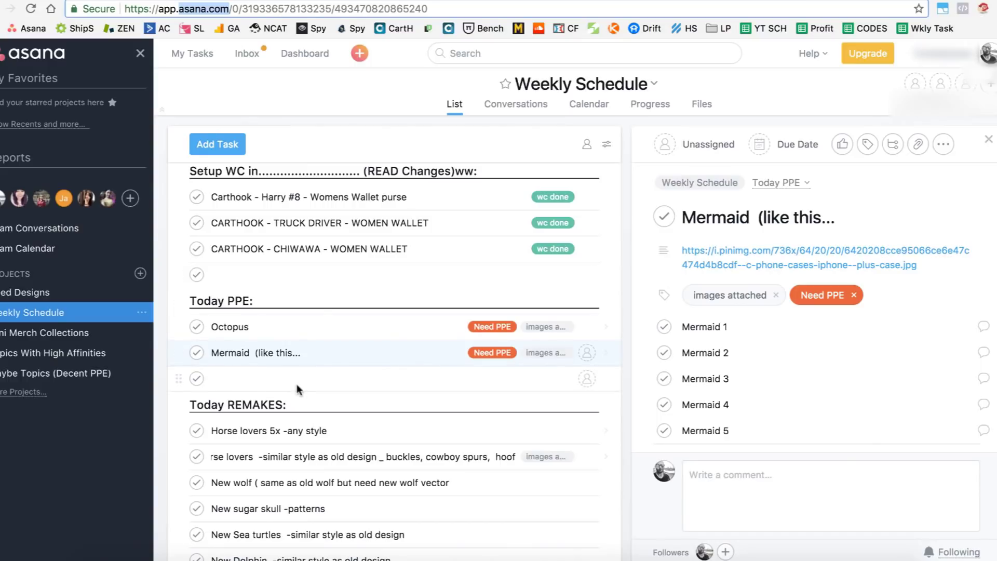
Review the Weekly Schedule project's Setup WC, Today PPE and Today REMAKES sections and the tasks listed in them.
scroll(297, 384, down, 1)
click(302, 361)
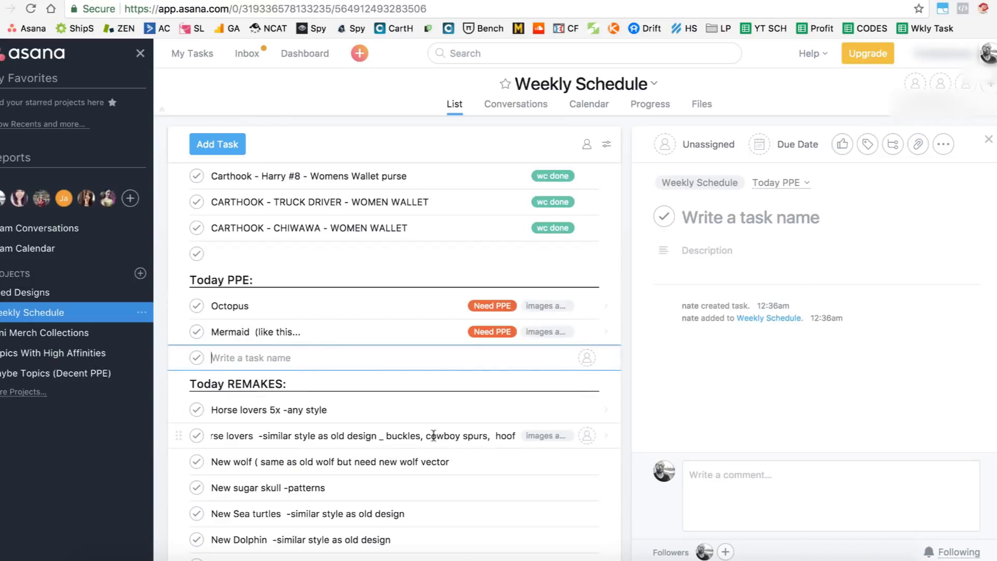
scroll(433, 436, down, 5)
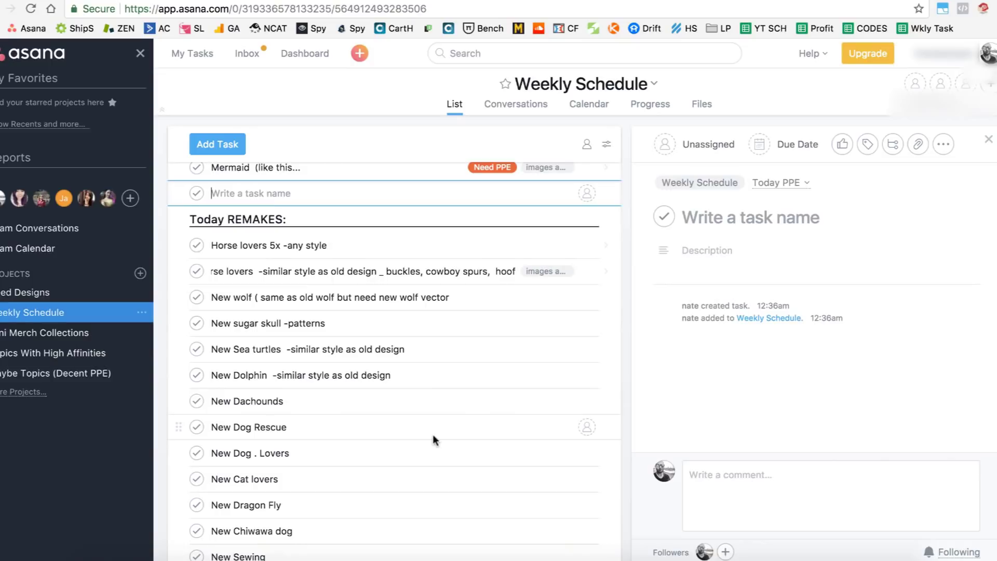
scroll(401, 388, up, 3)
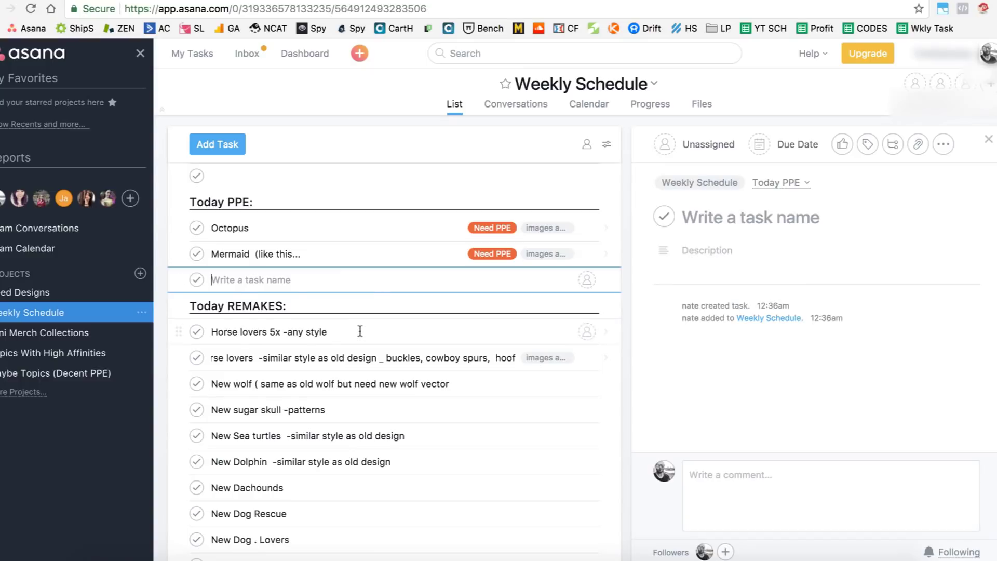
scroll(359, 330, up, 10)
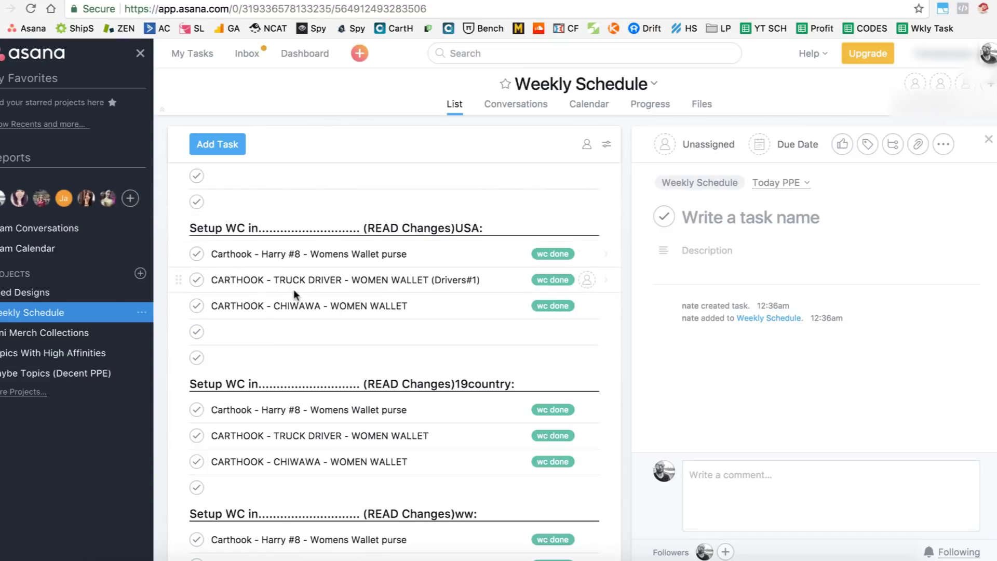
scroll(294, 288, down, 7)
scroll(294, 292, up, 4)
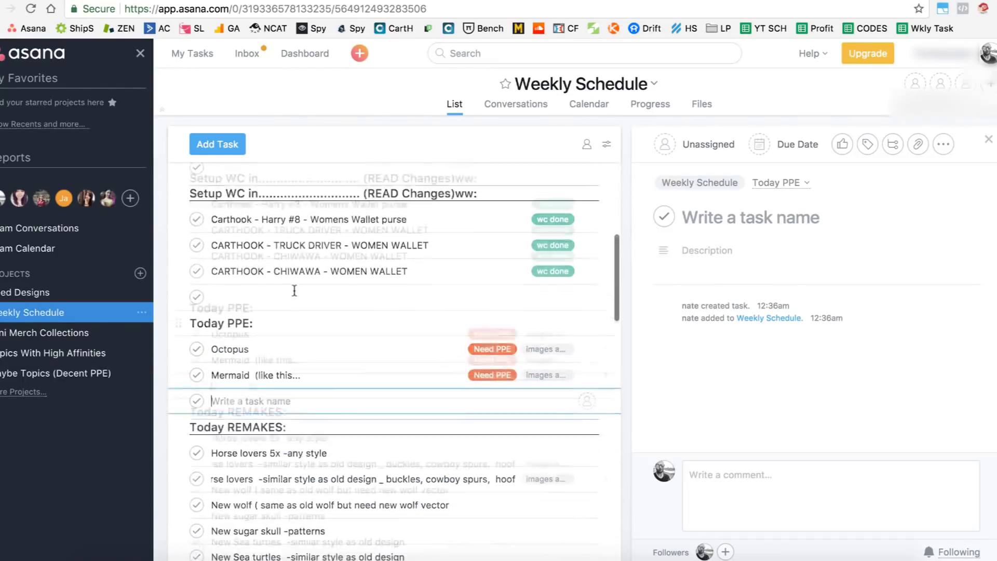
scroll(294, 292, down, 10)
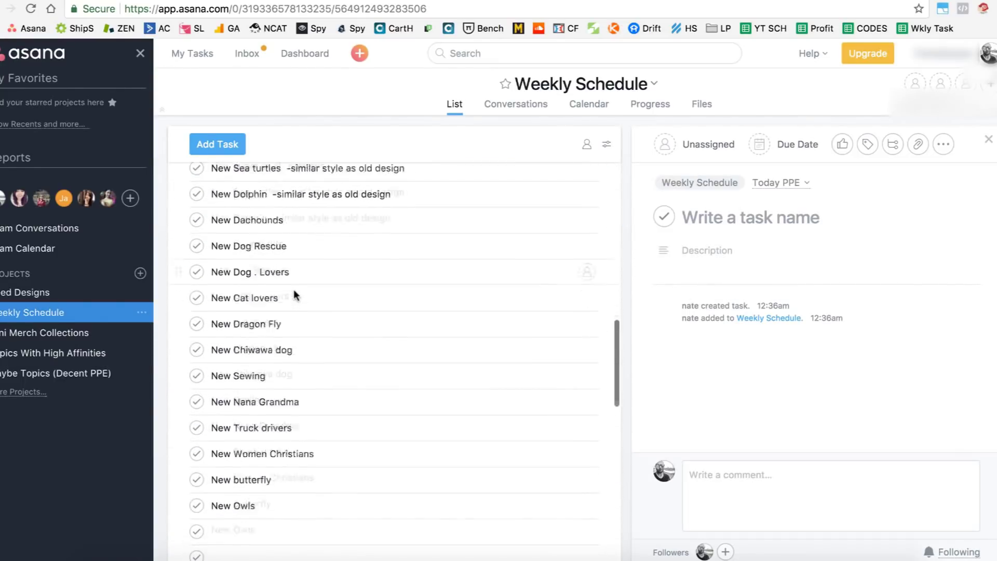
scroll(294, 291, up, 6)
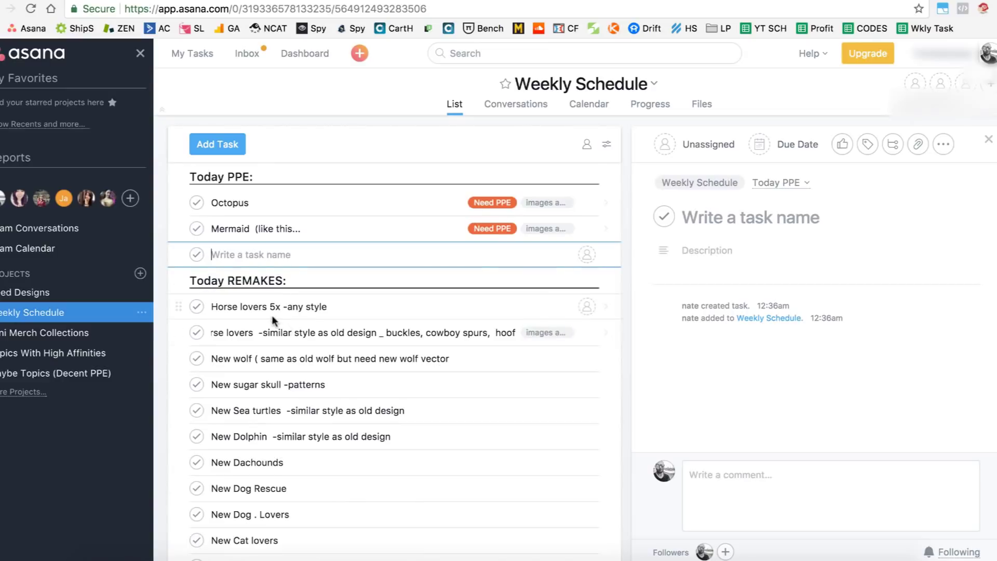
scroll(274, 321, down, 2)
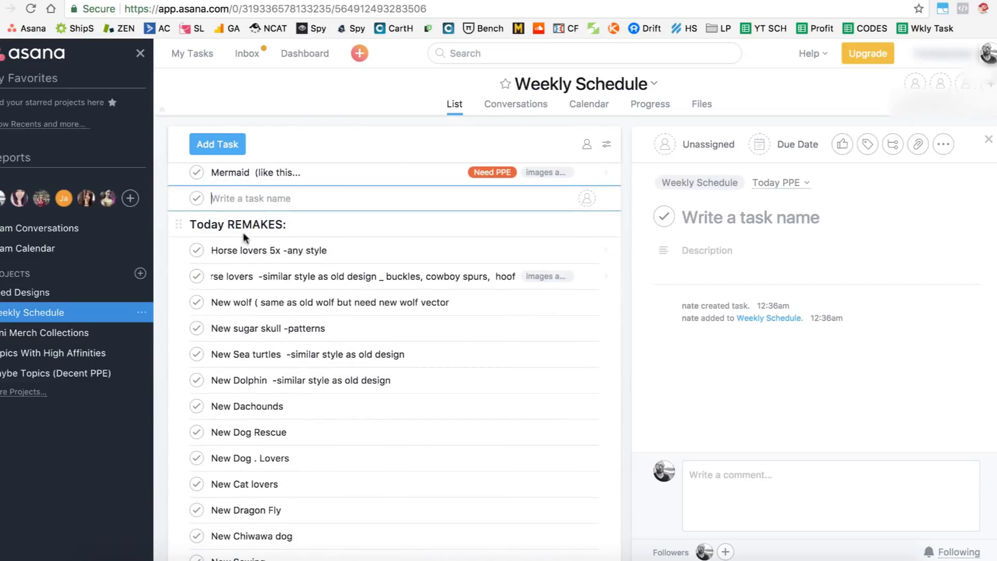
scroll(279, 250, up, 1)
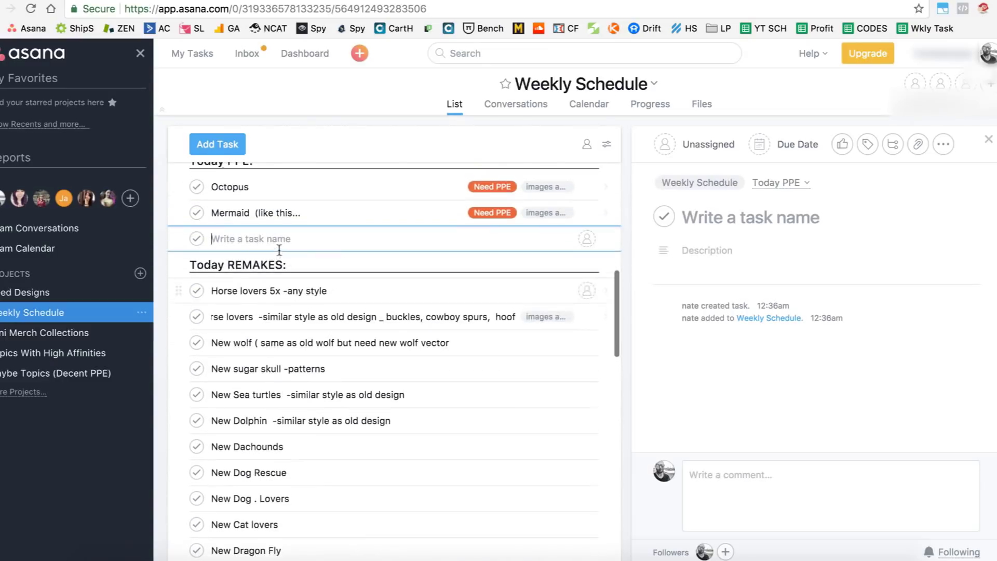
scroll(279, 250, down, 1)
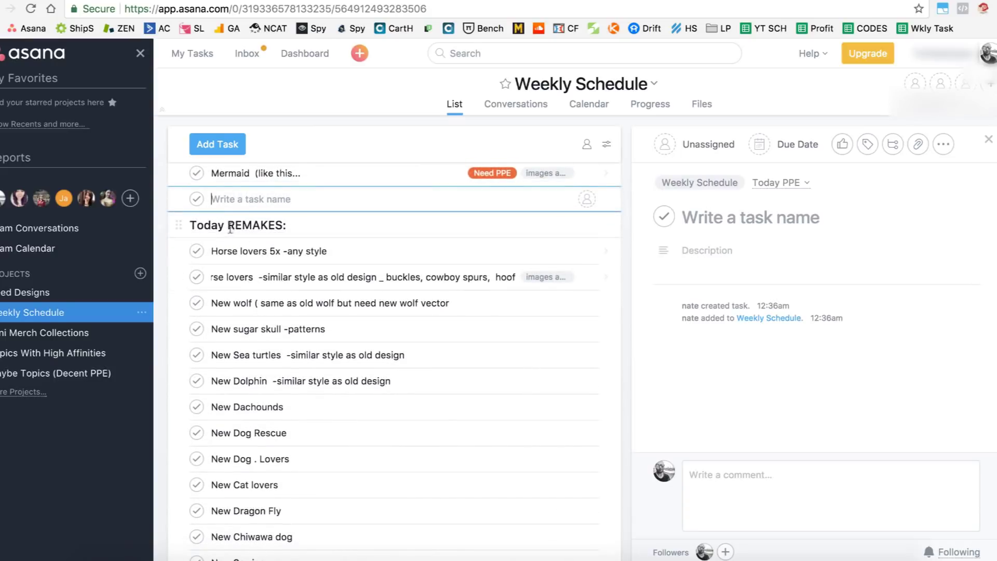
Open the "Horse lovers 5x -any style" task under Today REMAKES to view its subtasks.
click(371, 254)
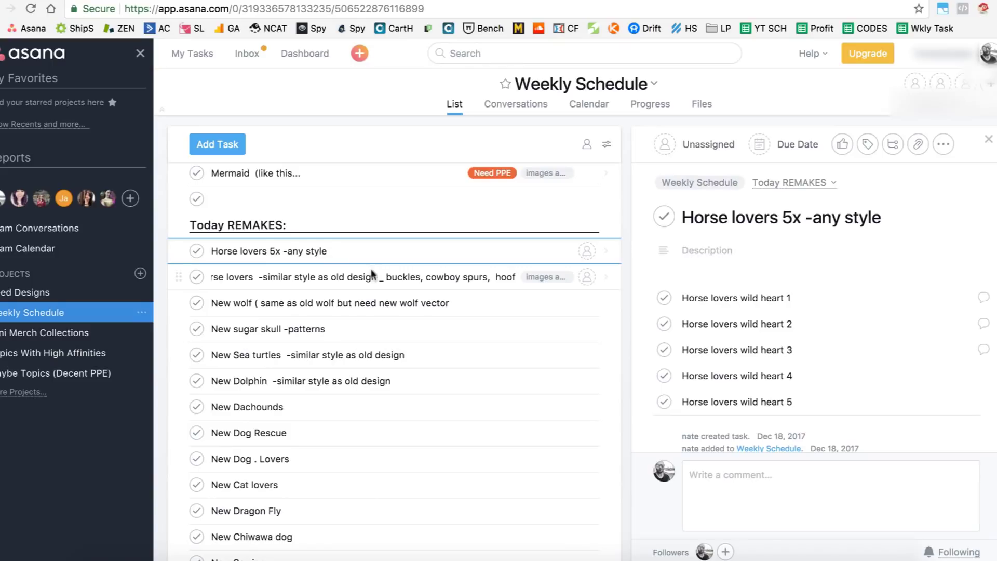
scroll(361, 254, up, 1)
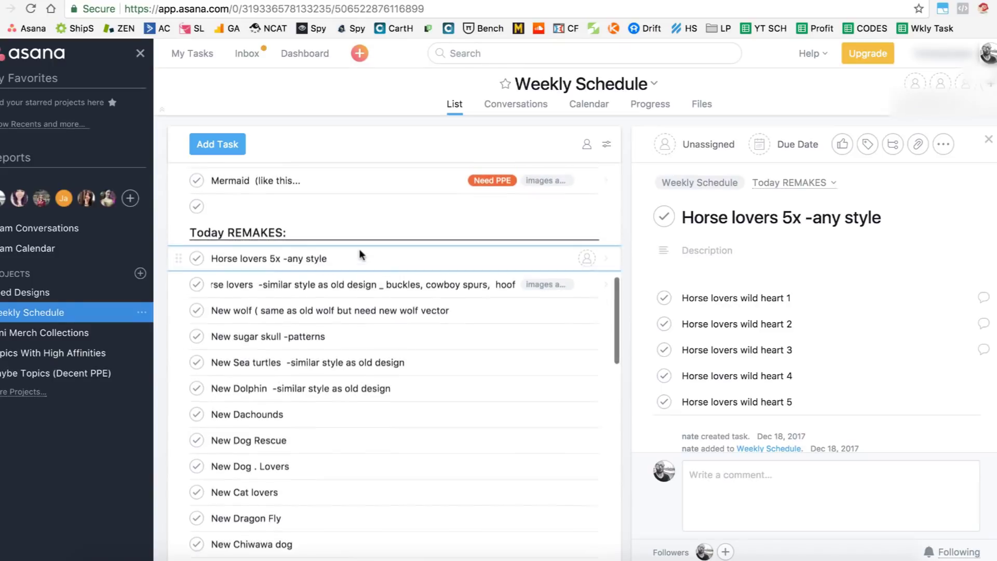
scroll(358, 257, up, 2)
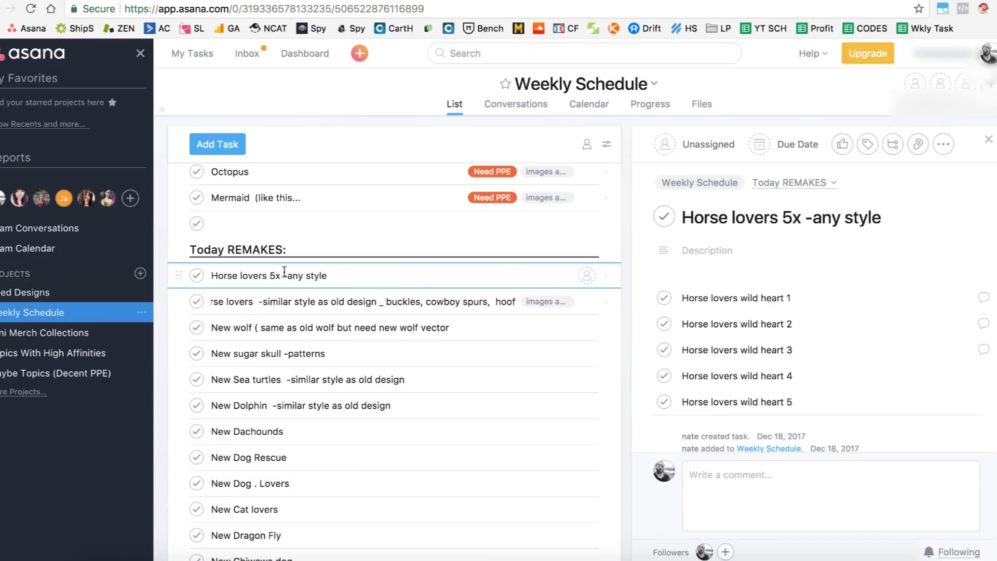
scroll(320, 270, down, 1)
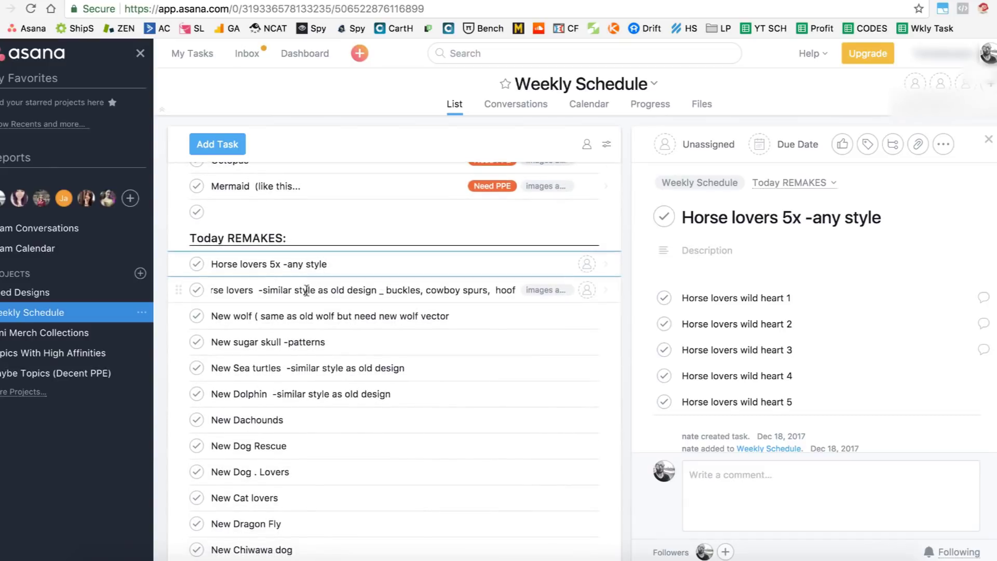
Step through the next remake tasks one by one as far as the New Sea turtles task.
key(Down)
key(Down)
key(Down)
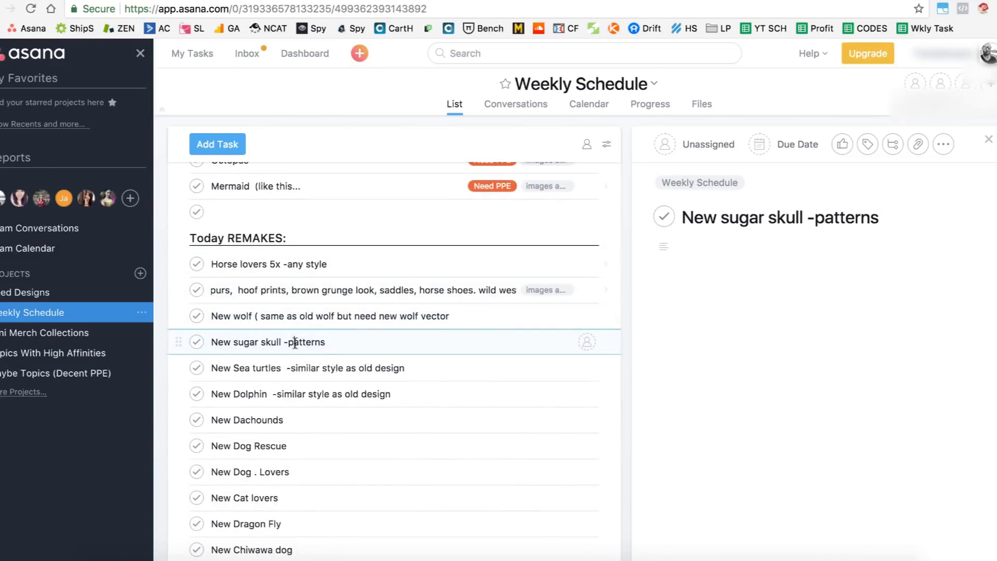
key(Down)
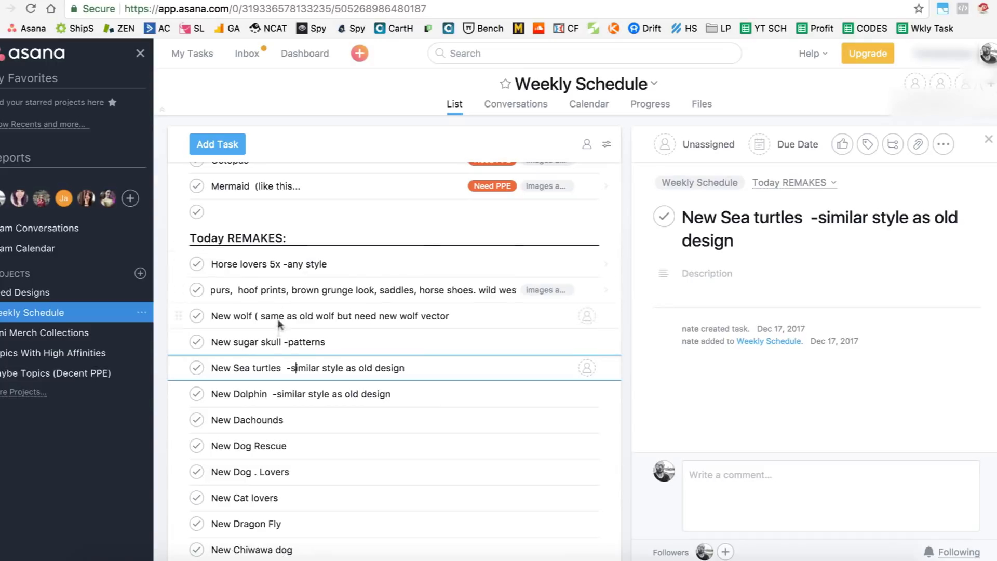
View the details of the Horse lovers 5x, New Horse lovers and New wolf tasks, ending back on Horse lovers 5x.
click(340, 265)
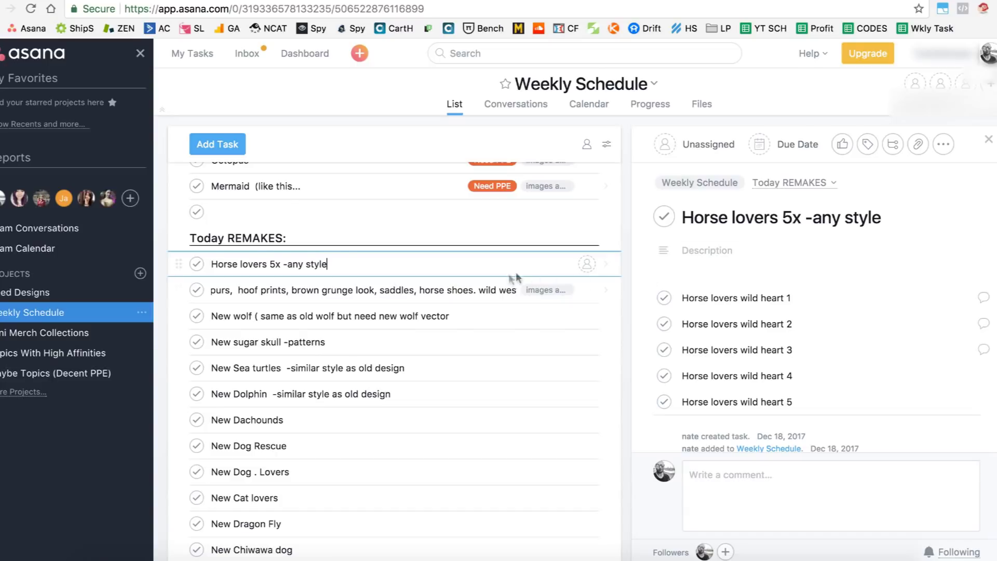
click(323, 290)
click(318, 316)
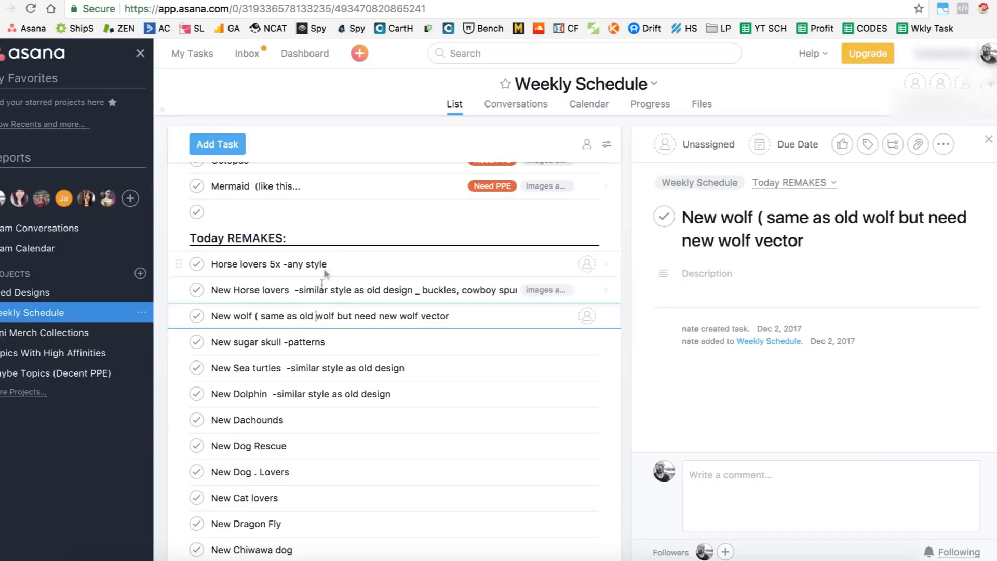
key(Escape)
click(342, 269)
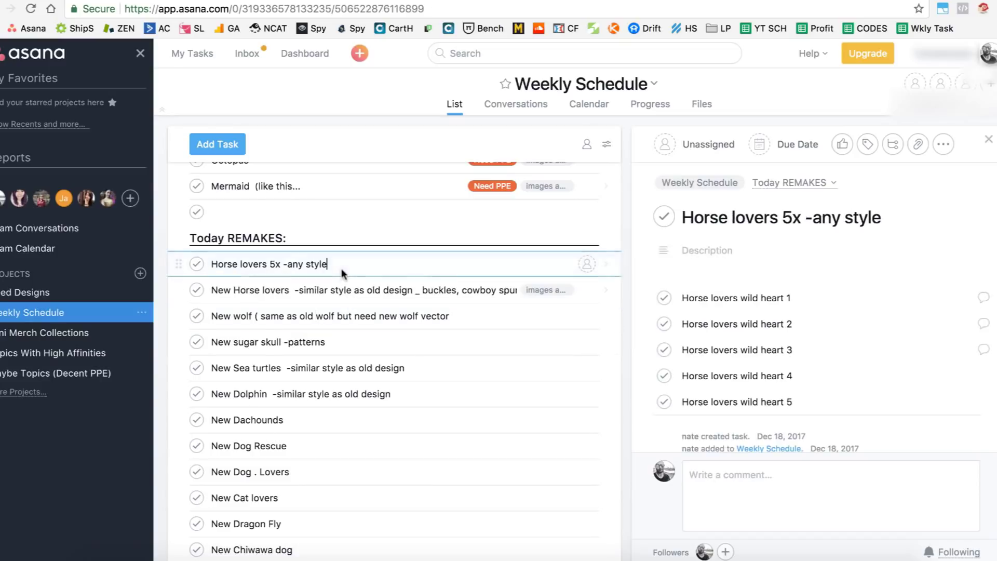
Open the details of the "Horse lovers wild heart 1" subtask and examine its list of attached images.
scroll(733, 304, down, 1)
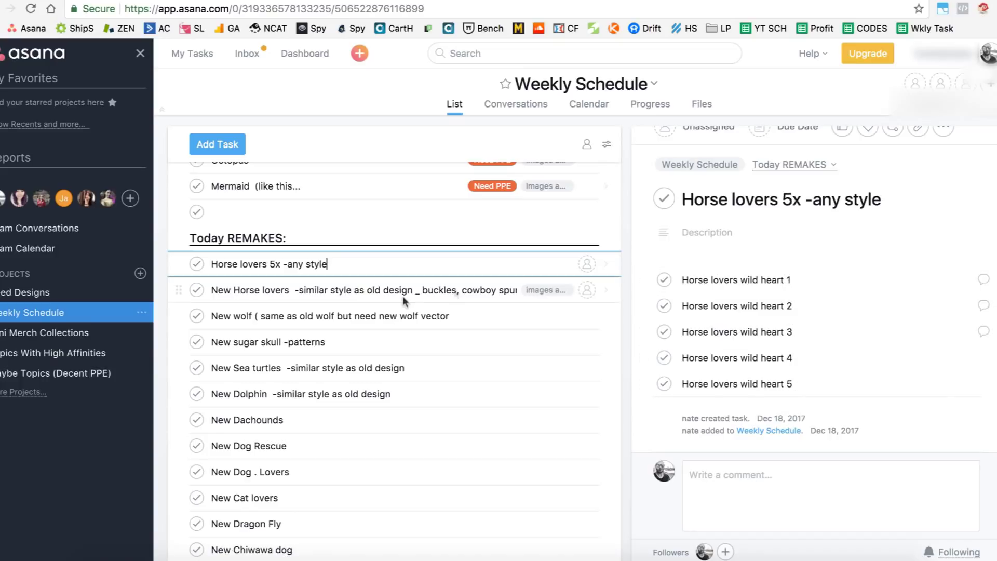
scroll(455, 293, up, 2)
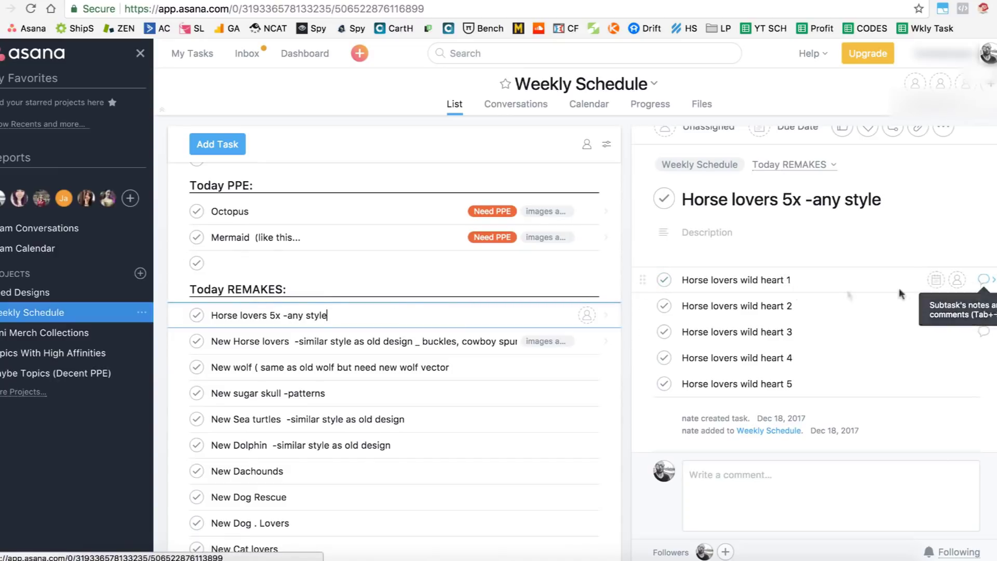
click(983, 280)
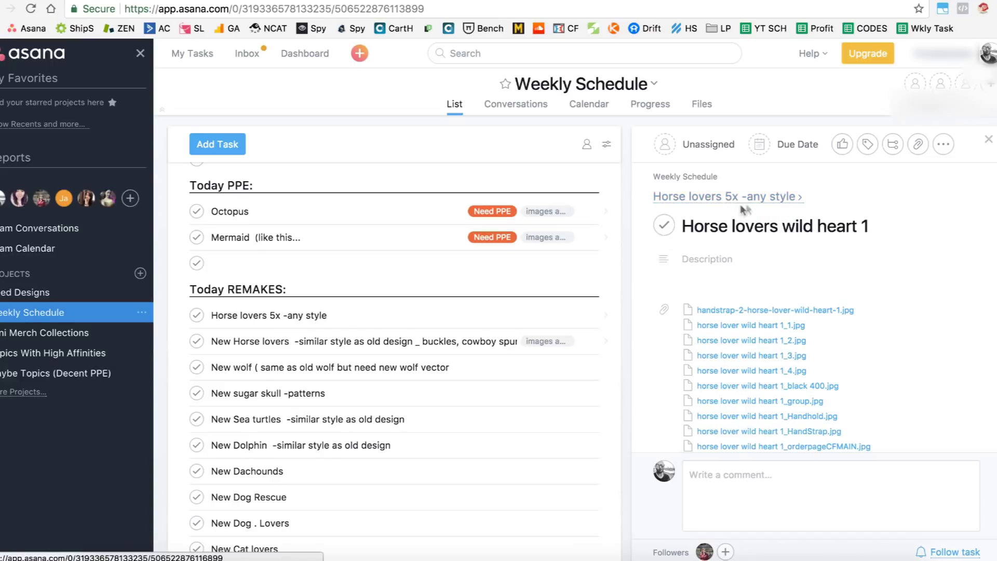
scroll(826, 245, down, 2)
scroll(787, 266, down, 4)
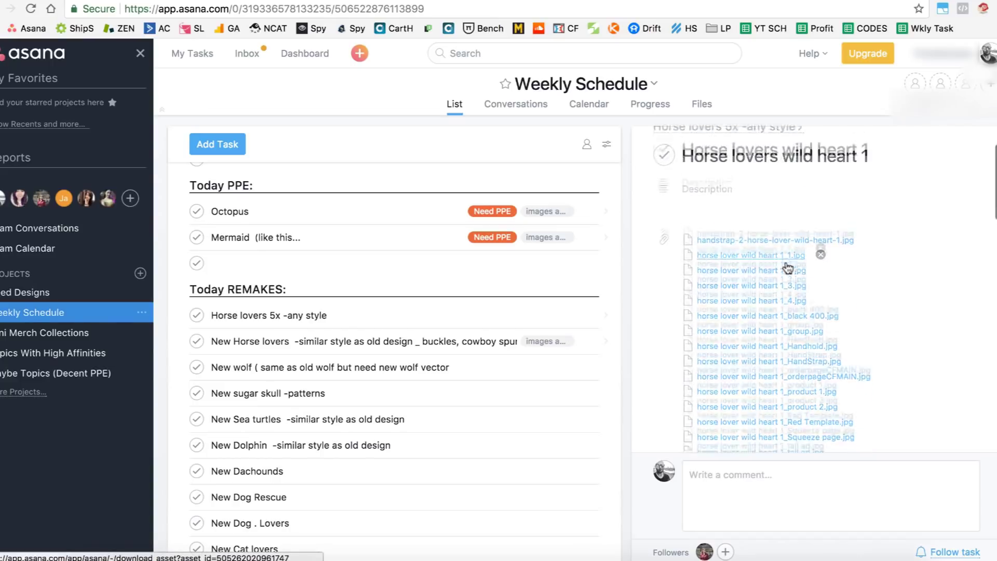
scroll(786, 265, up, 3)
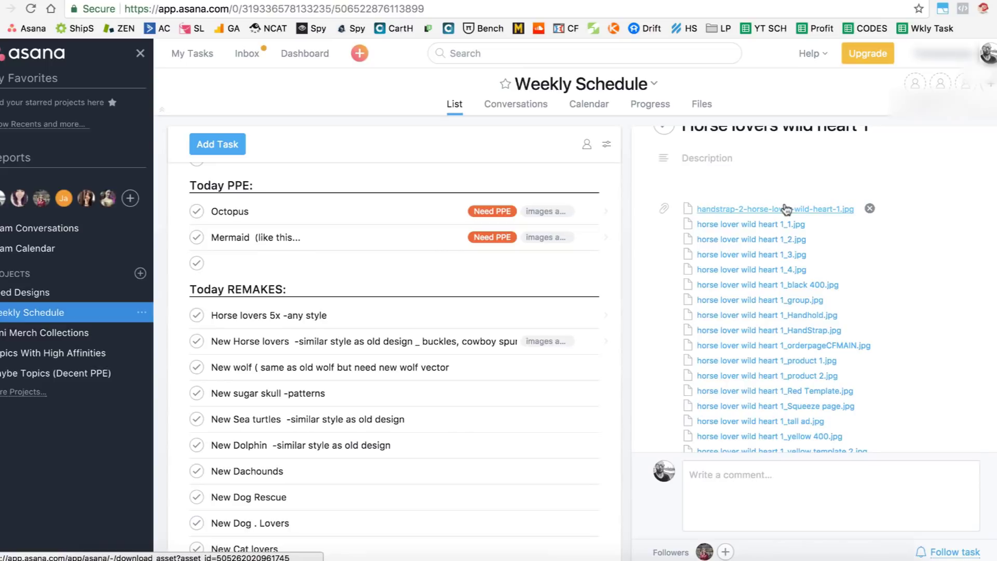
scroll(787, 210, down, 2)
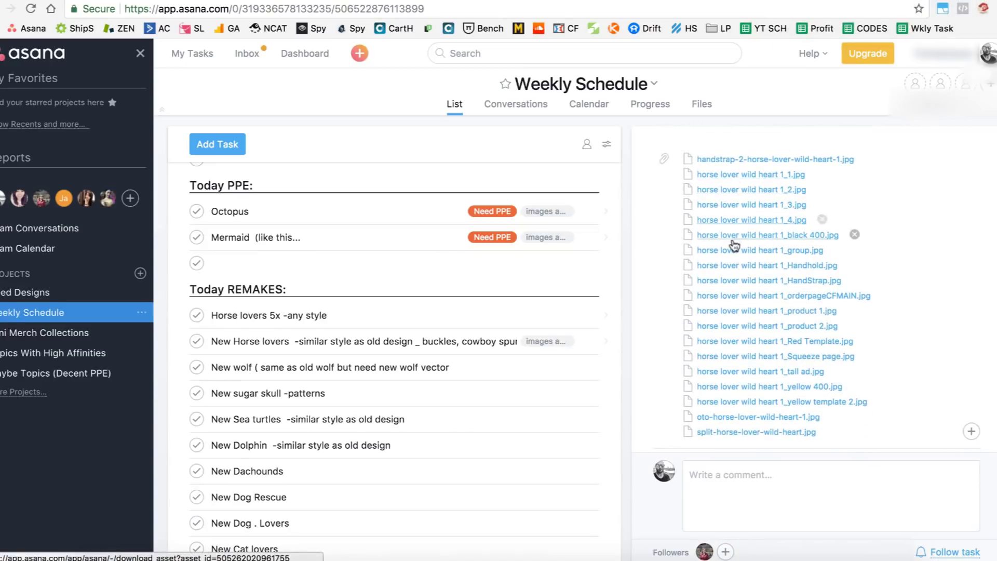
scroll(739, 209, down, 1)
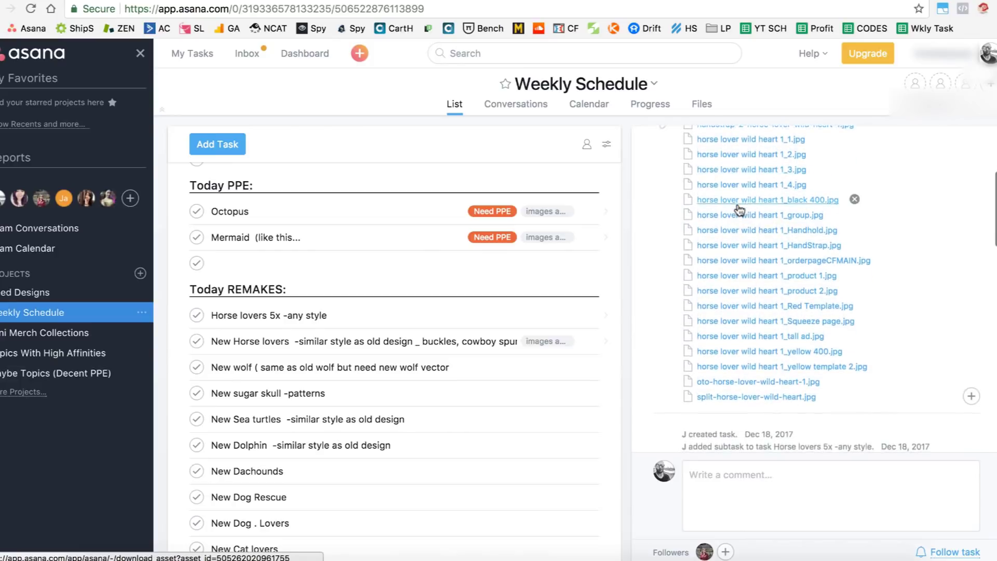
scroll(740, 210, up, 2)
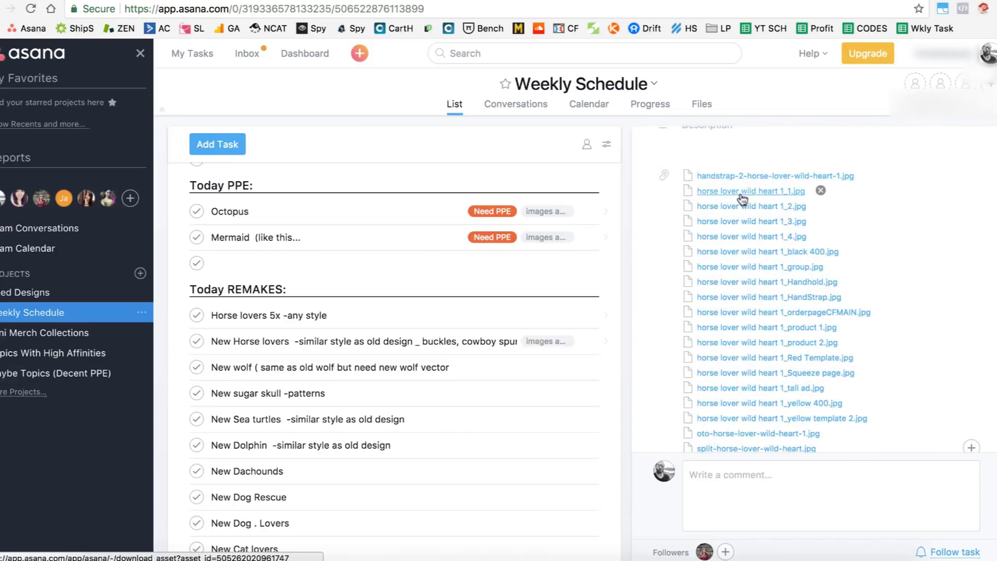
Open the attachments "horse lover wild heart 1_1.jpg" and "horse lover wild heart 1_2.jpg" in separate new tabs.
right_click(742, 193)
click(753, 193)
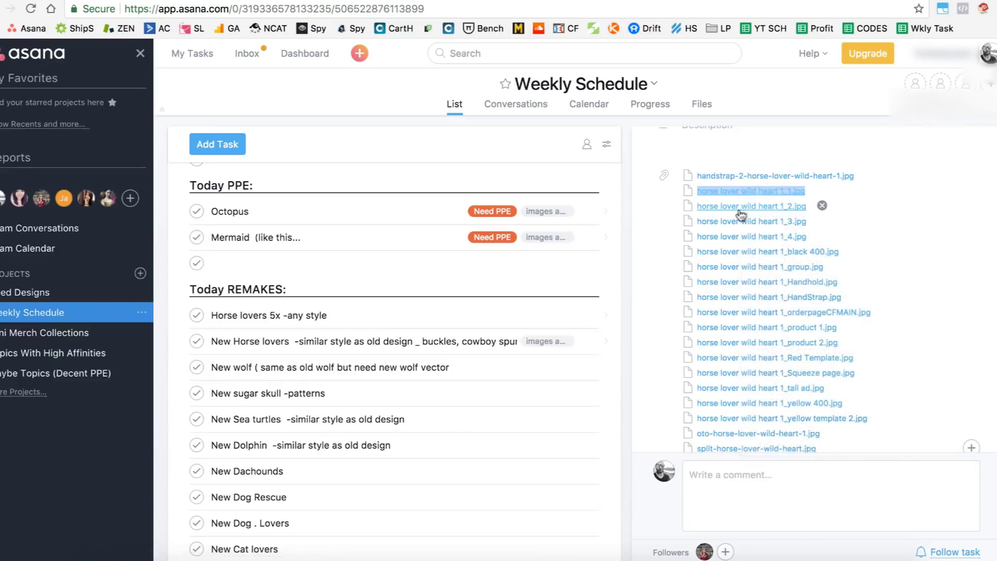
right_click(739, 207)
click(748, 209)
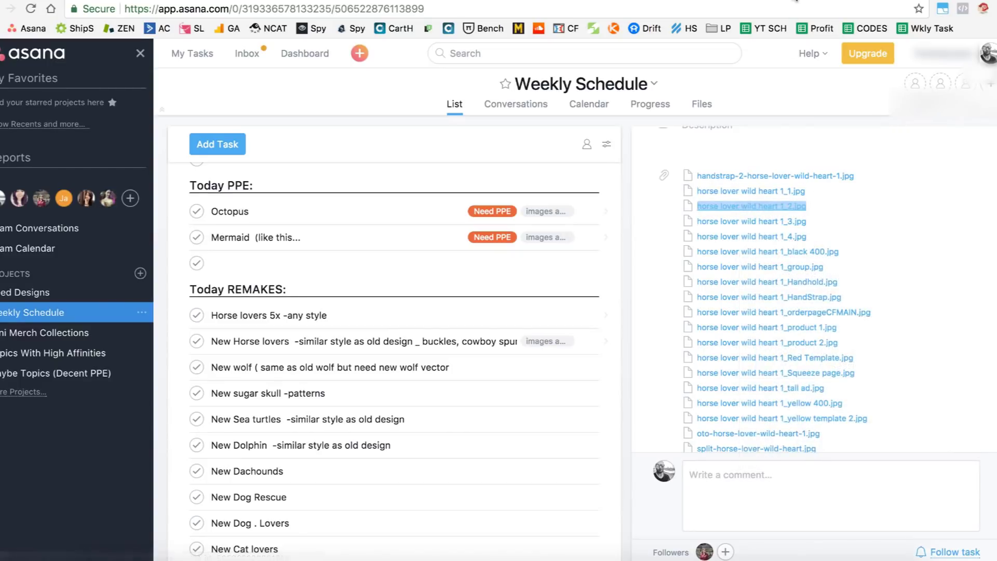
View the opened horse lover wild heart images in Dropbox, then return to the Asana subtask.
key(ctrl+Tab)
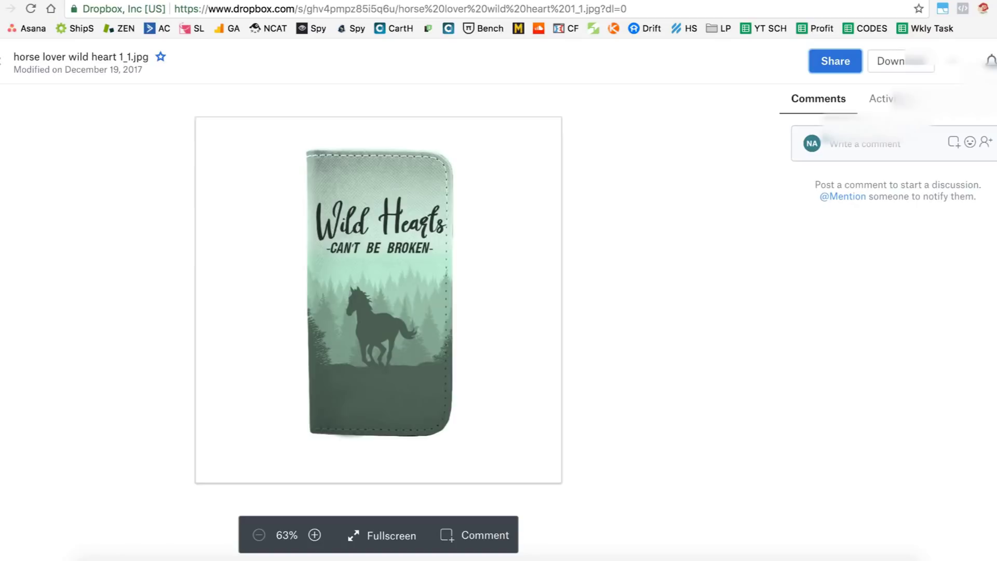
key(ctrl+Tab)
key(ctrl+shift+Tab)
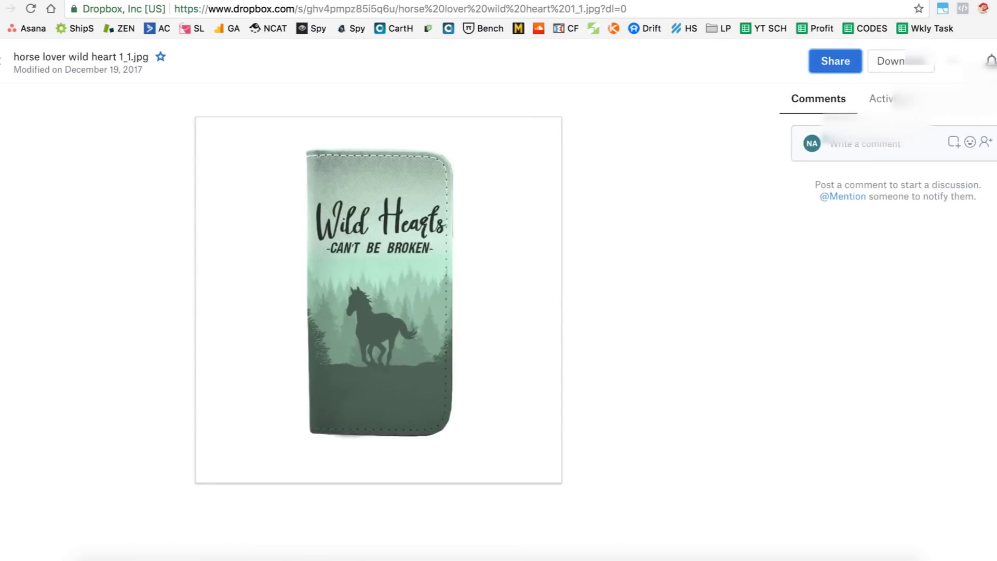
key(ctrl+shift+Tab)
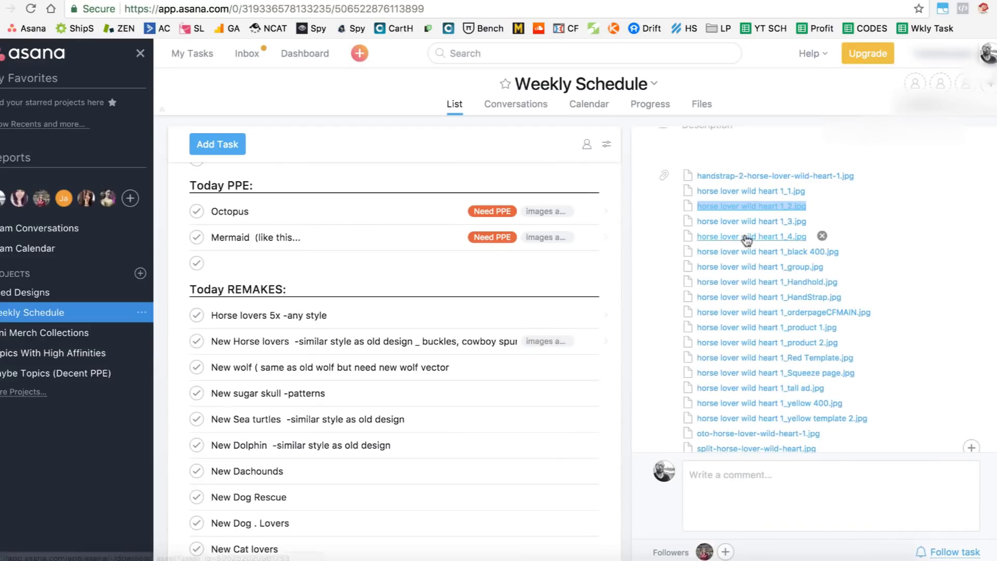
Open the attachments "horse lover wild heart 1_3.jpg" and "horse lover wild heart 1_4.jpg" in separate new tabs.
right_click(752, 219)
click(738, 225)
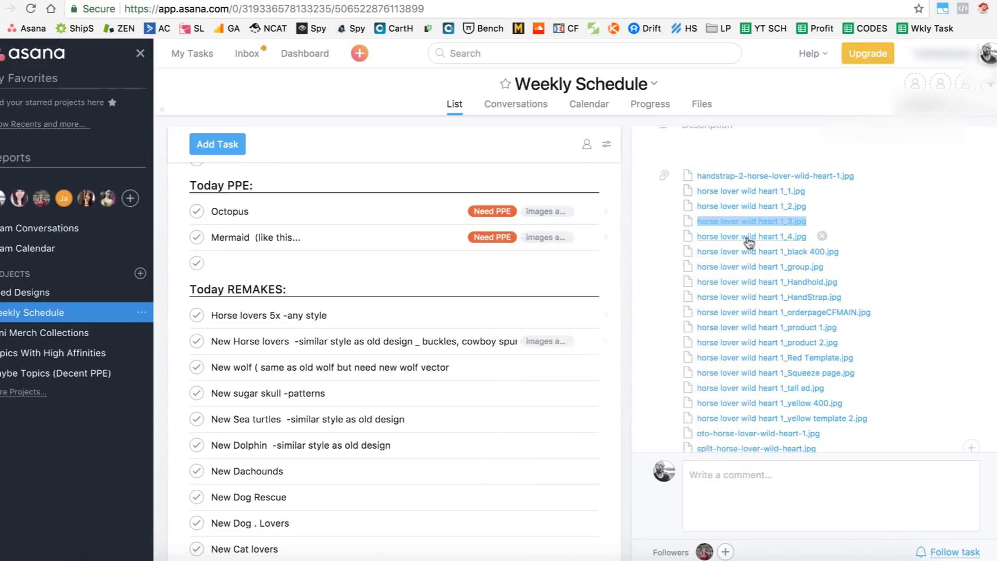
right_click(750, 238)
click(756, 245)
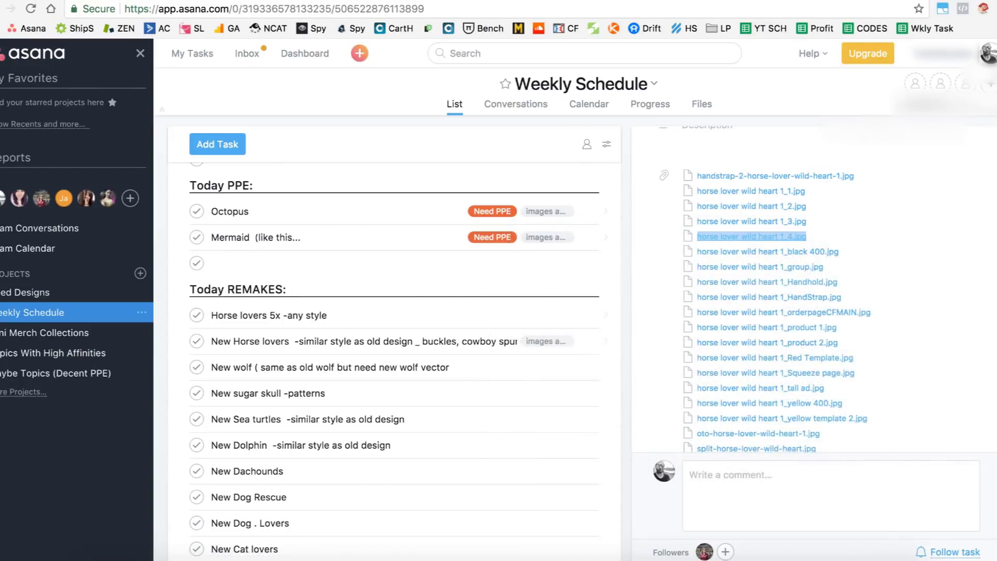
View the opened horse lover wild heart images in Dropbox and return to the Asana subtask's attachment list.
key(ctrl+Tab)
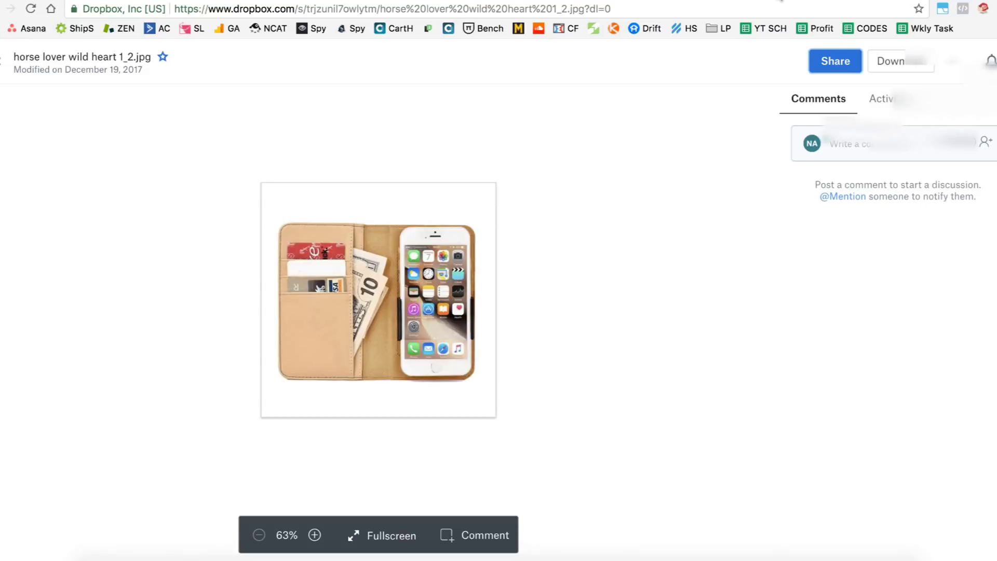
key(ctrl+Tab)
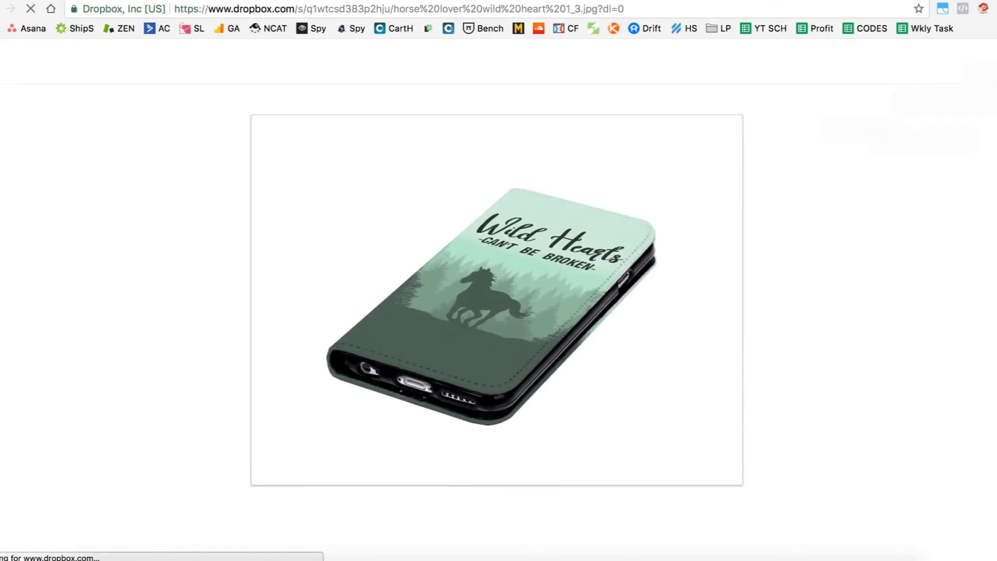
key(ctrl+Tab)
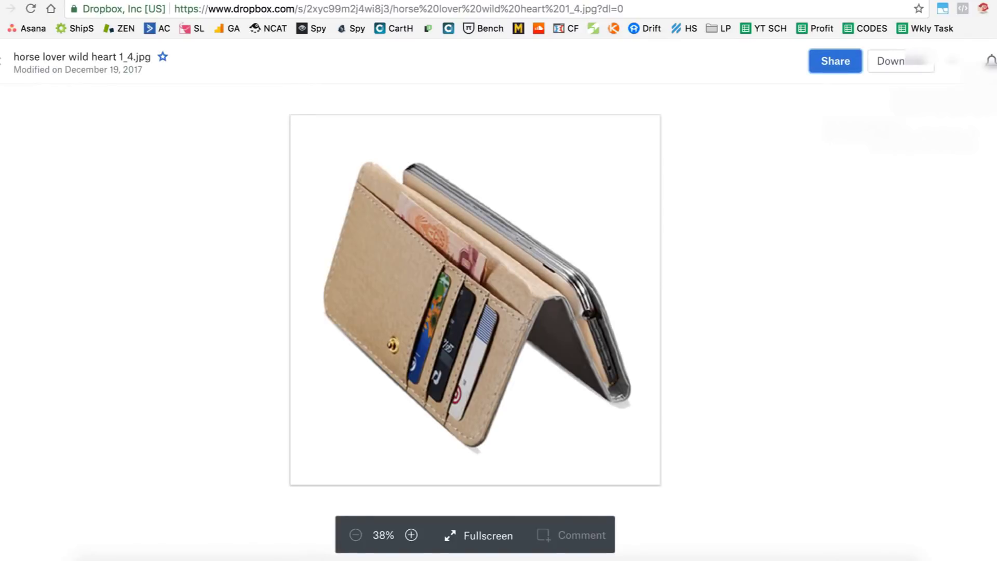
key(ctrl+Tab)
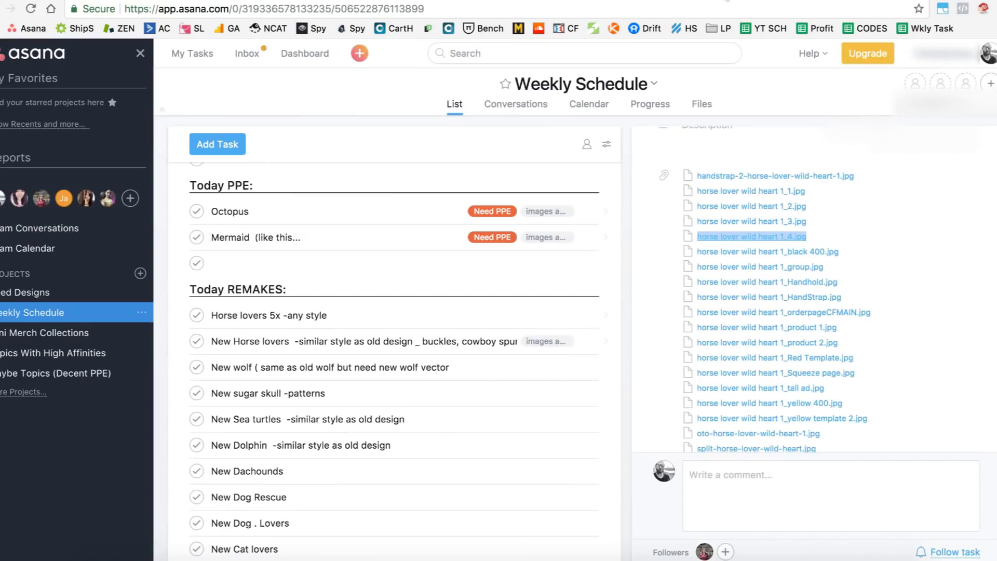
click(743, 431)
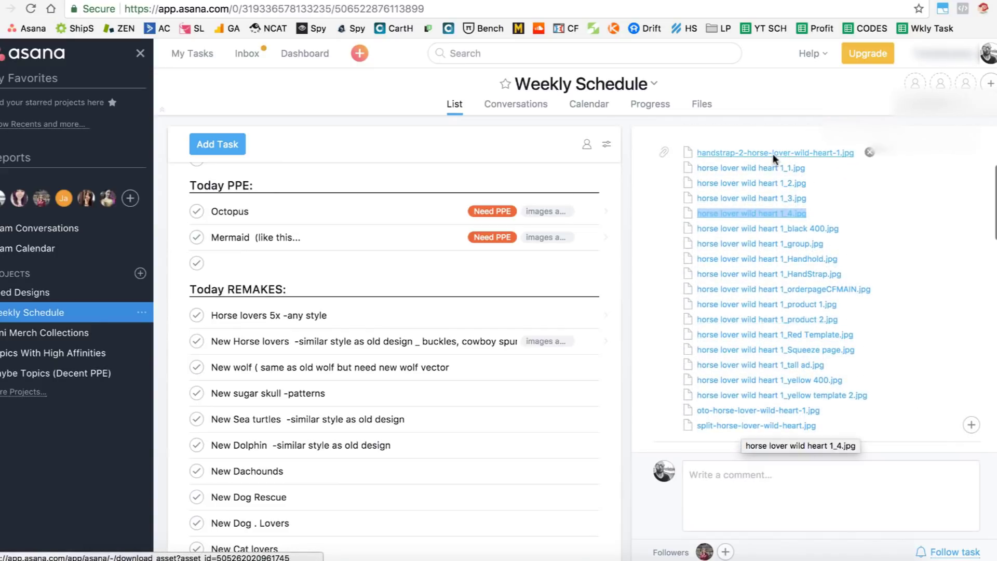
scroll(773, 153, up, 2)
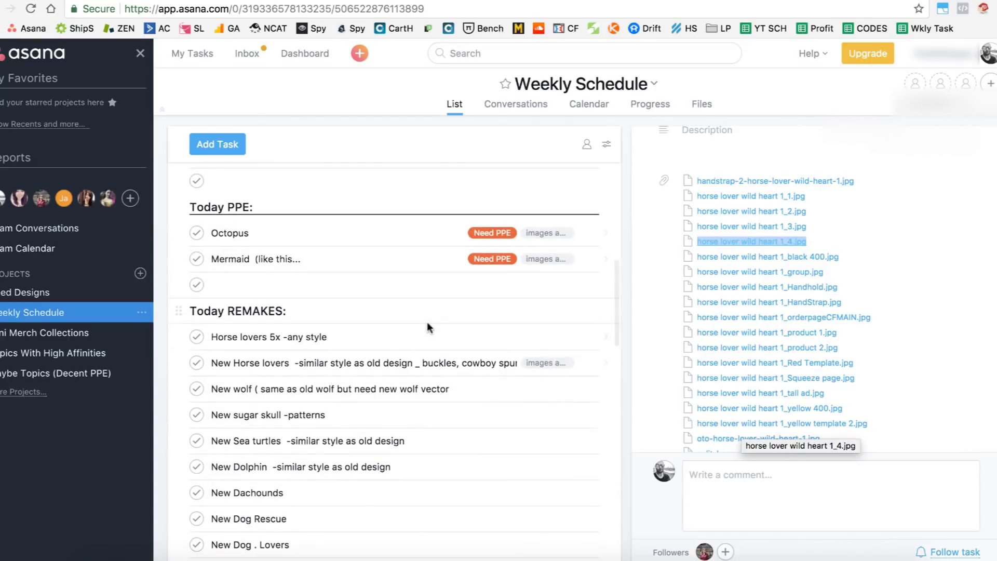
Move the "Horse lovers 5x -any style" task from Today REMAKES to the end of the Today PPE section, below Mermaid.
click(352, 341)
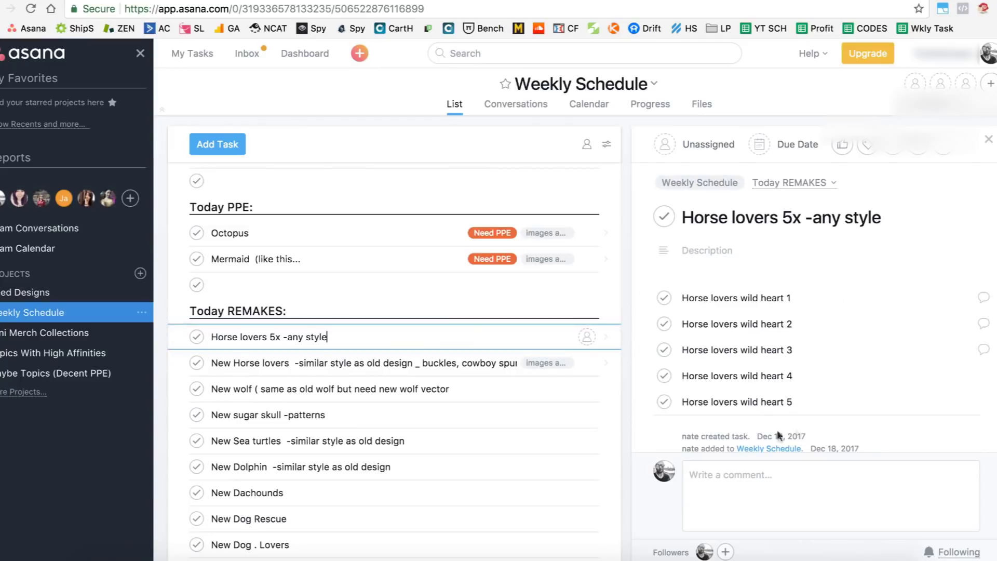
scroll(356, 342, up, 1)
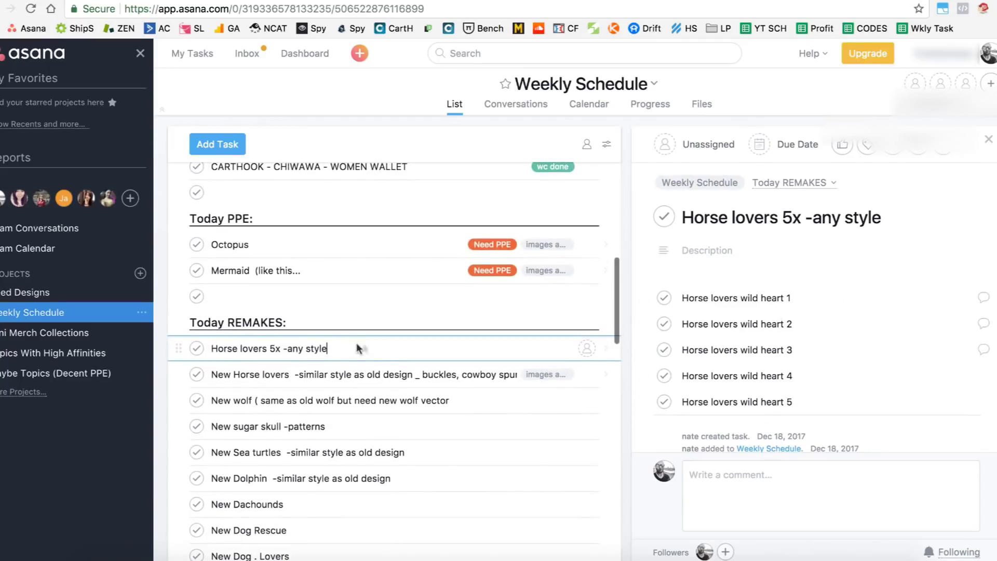
drag(182, 351, 186, 297)
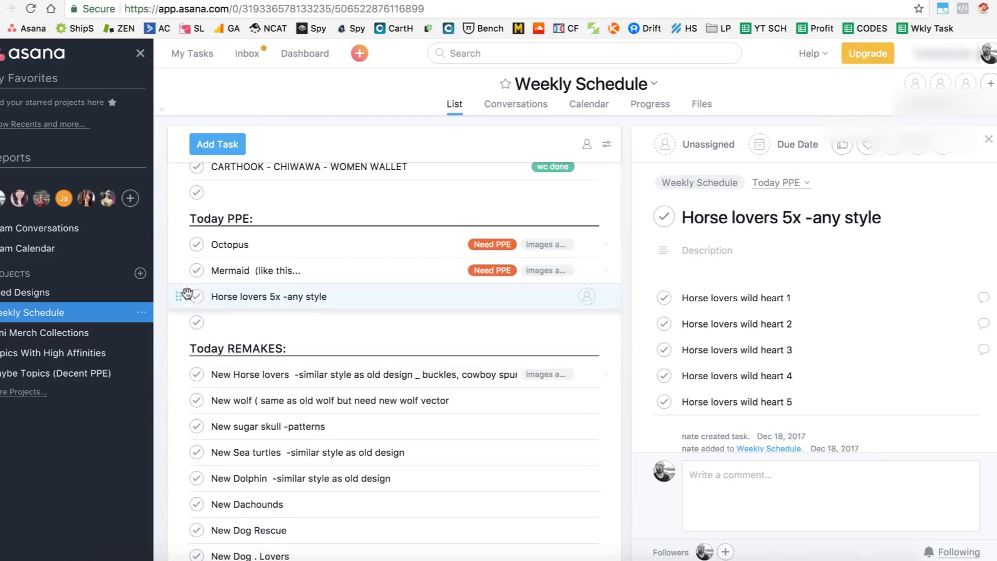
Review the Today PPE section heading and the details of the moved "Horse lovers 5x -any style" task.
click(229, 220)
click(336, 297)
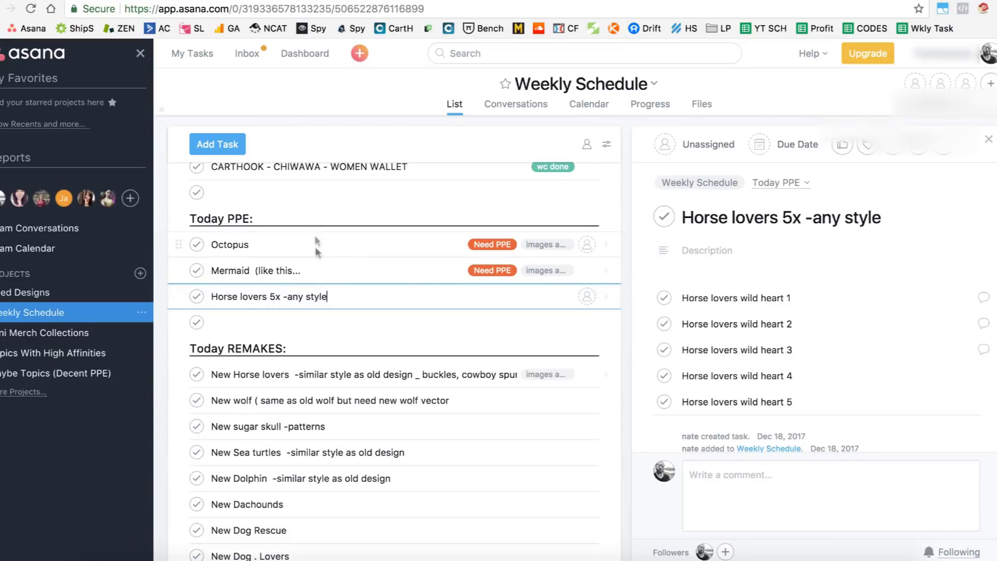
click(267, 220)
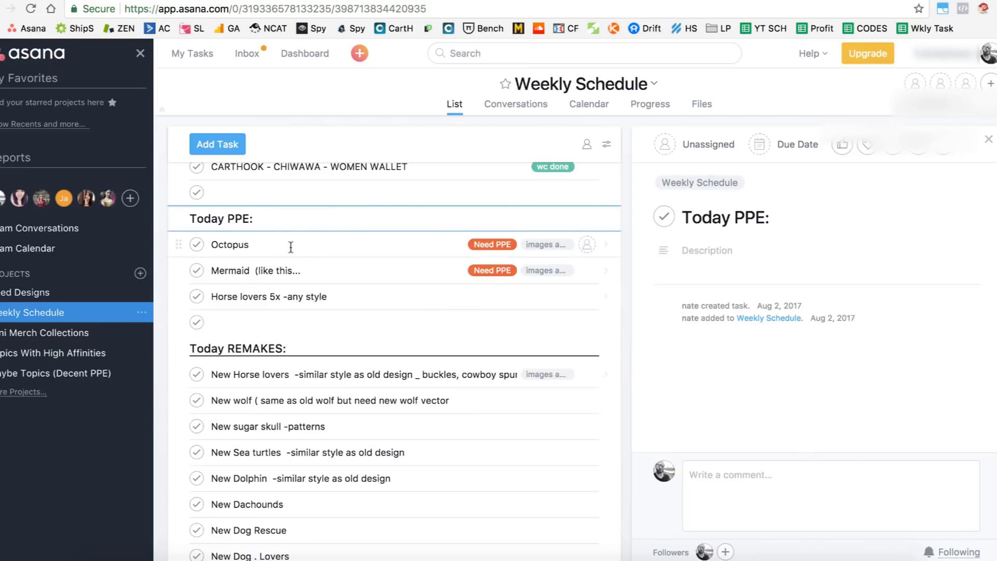
click(329, 290)
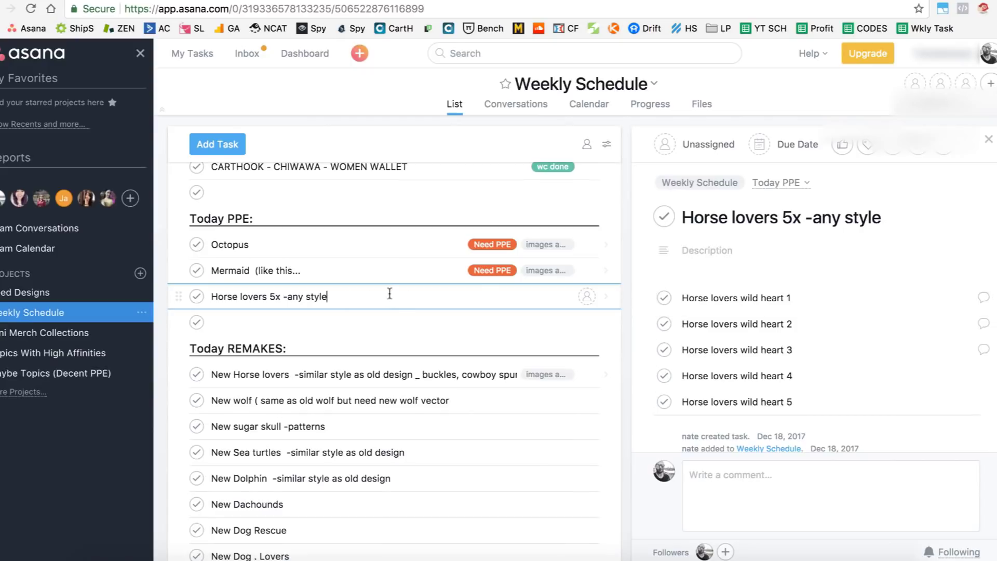
Add the "Need RES" tag to the "Horse lovers 5x -any style" task and remove it again.
scroll(389, 294, up, 1)
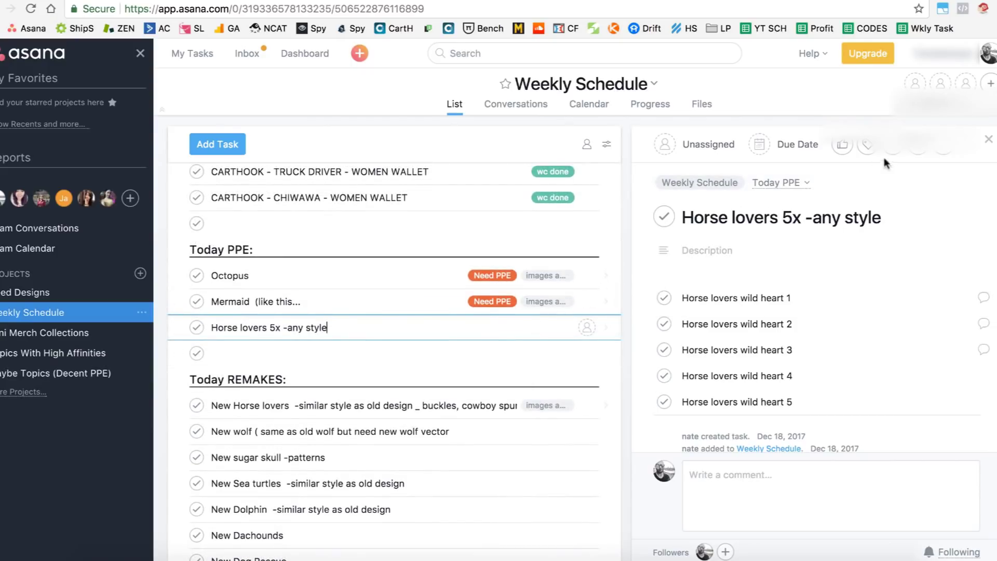
click(867, 145)
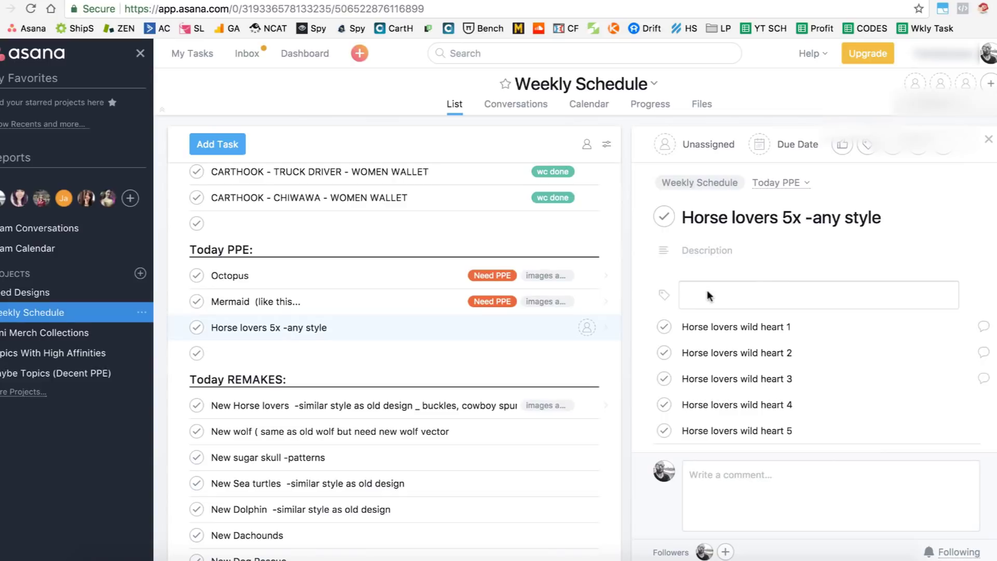
text(nn)
key(BackSpace)
text(e)
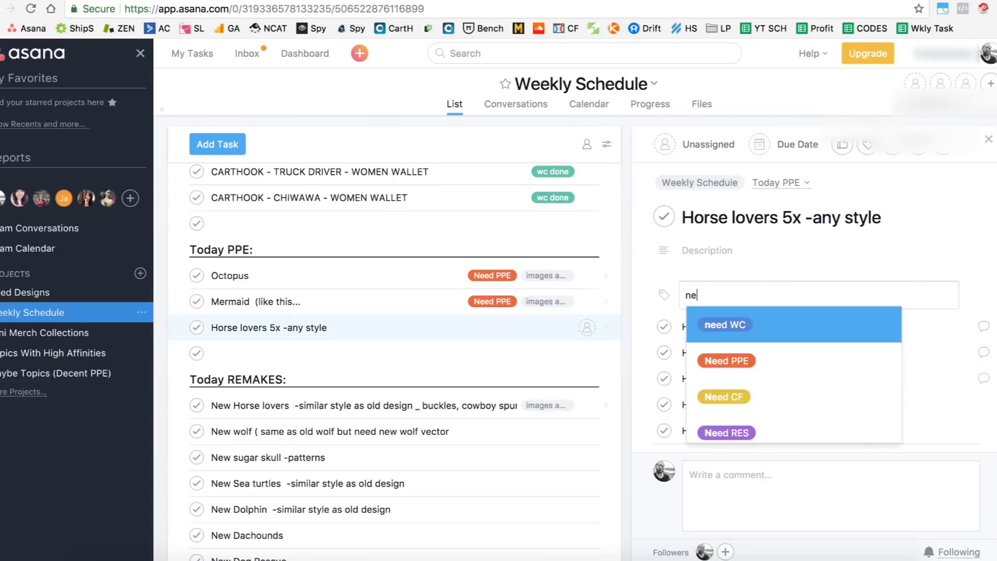
click(743, 438)
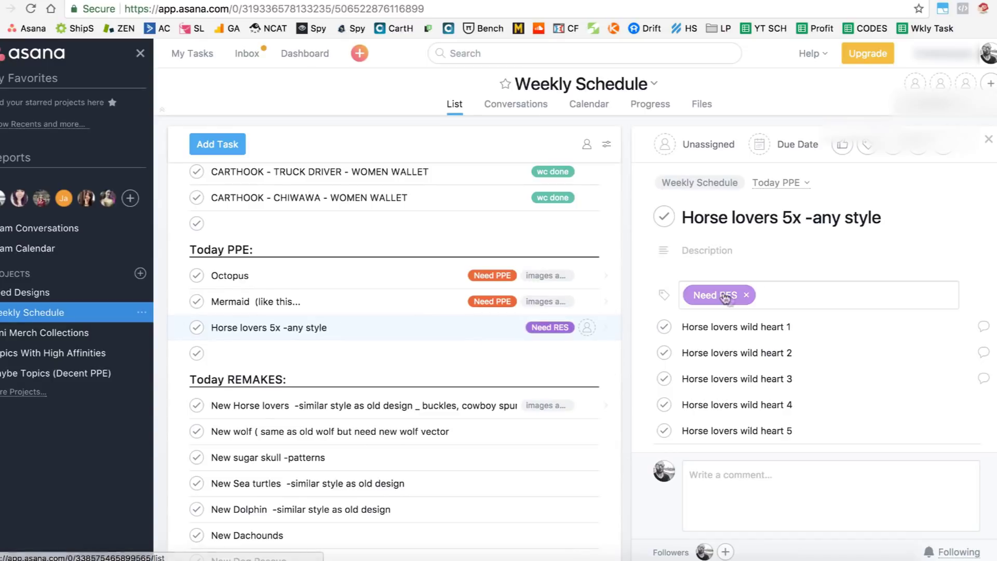
click(746, 295)
Tag the "Horse lovers 5x -any style" task with "research finished".
text(re)
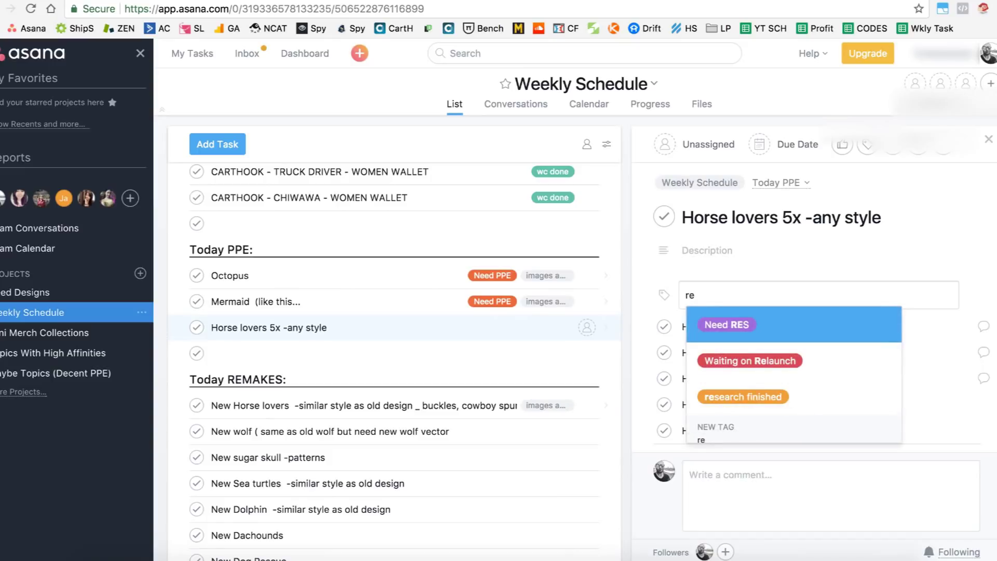
text(s)
click(766, 359)
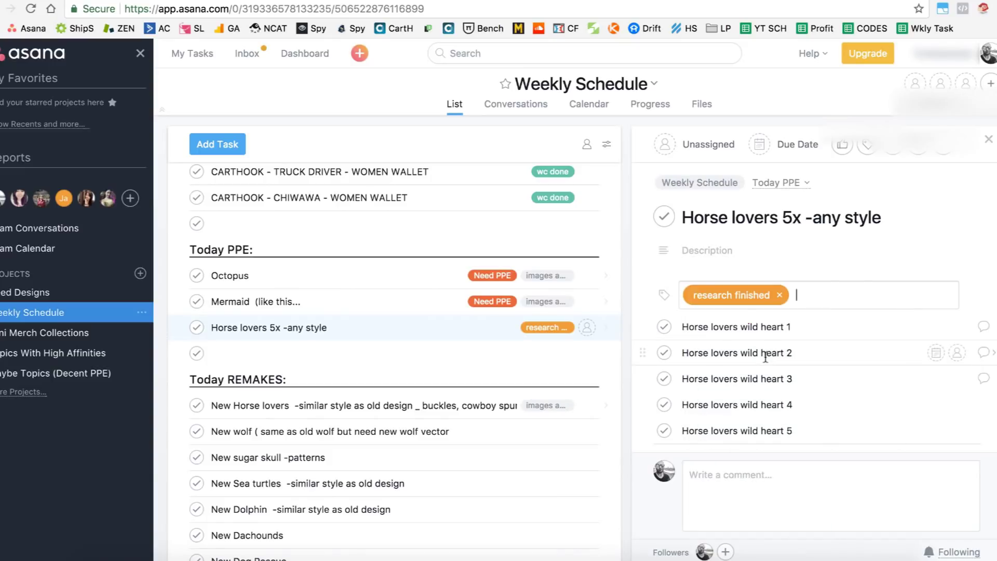
Write "adset1", "adset2" and "adset3" on separate lines in the task's description.
click(747, 251)
text(adset)
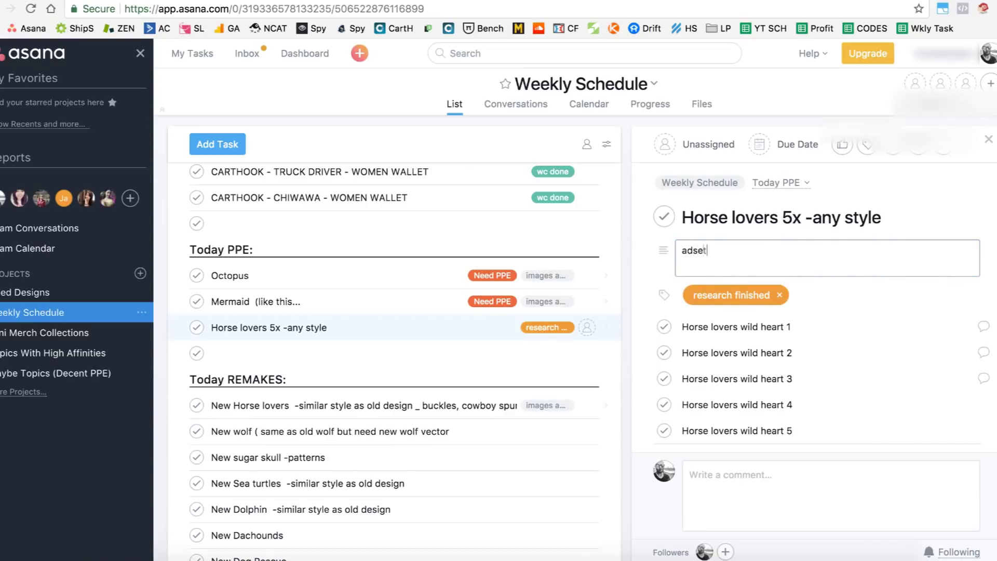
text(1)
key(Return)
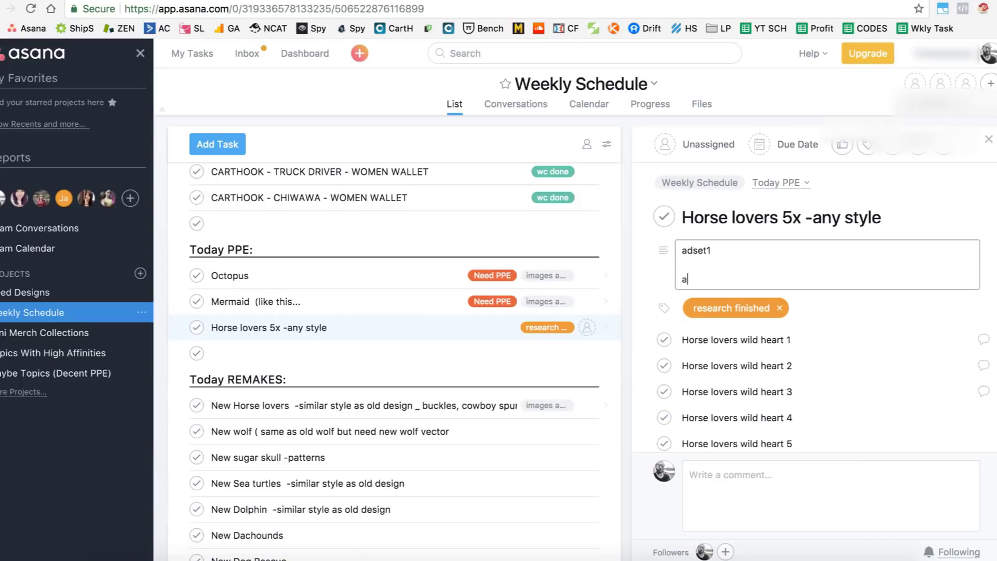
text(adset2)
key(Return)
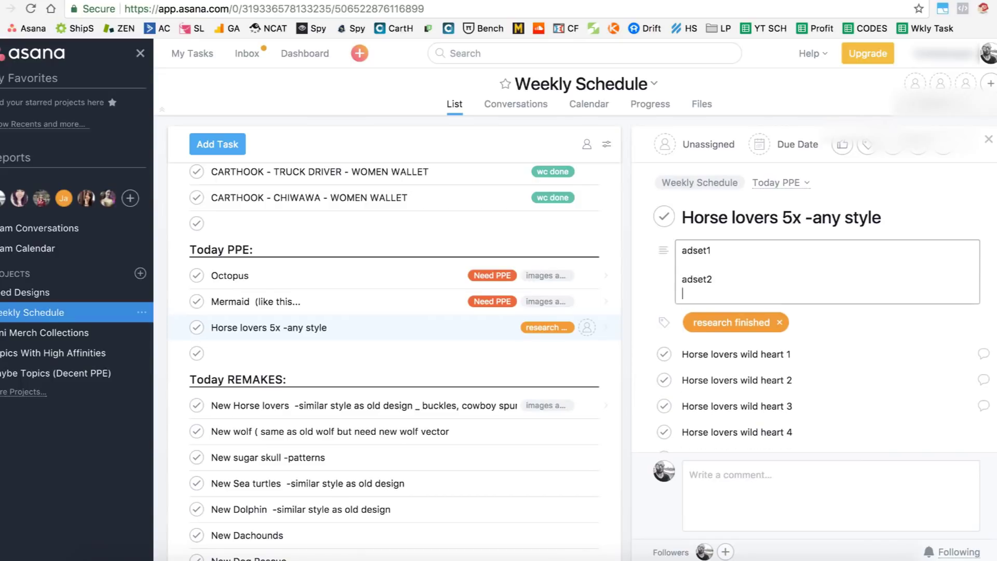
text(adset3)
key(Return)
click(719, 268)
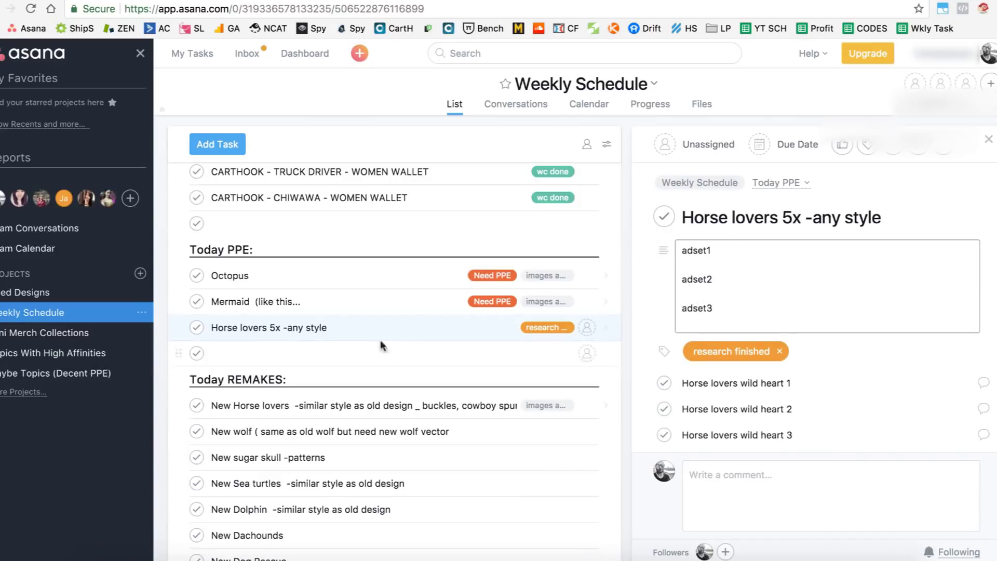
Add the "Need PPE" tag to the "Horse lovers 5x -any style" task alongside the research finished tag.
click(494, 328)
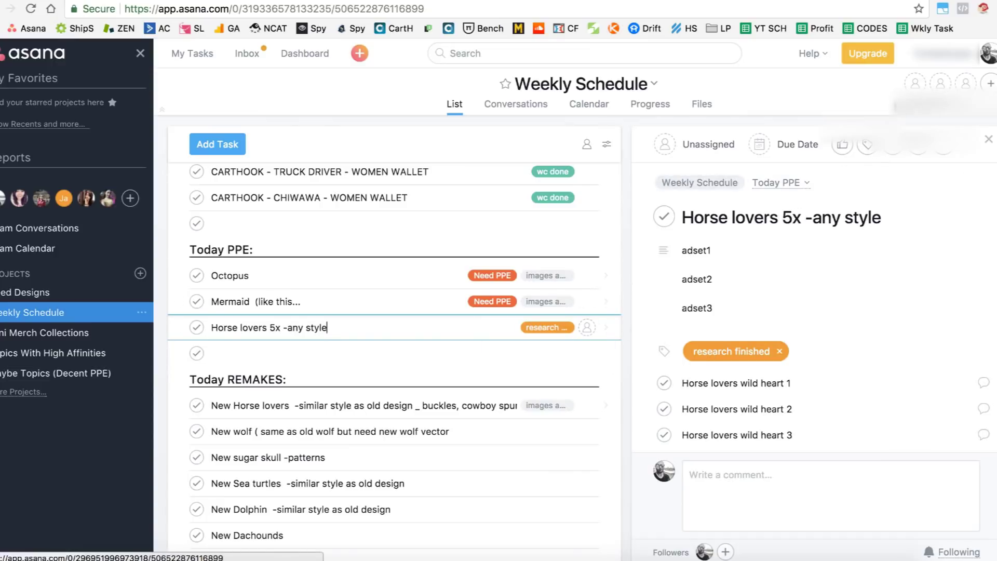
click(873, 352)
text(n)
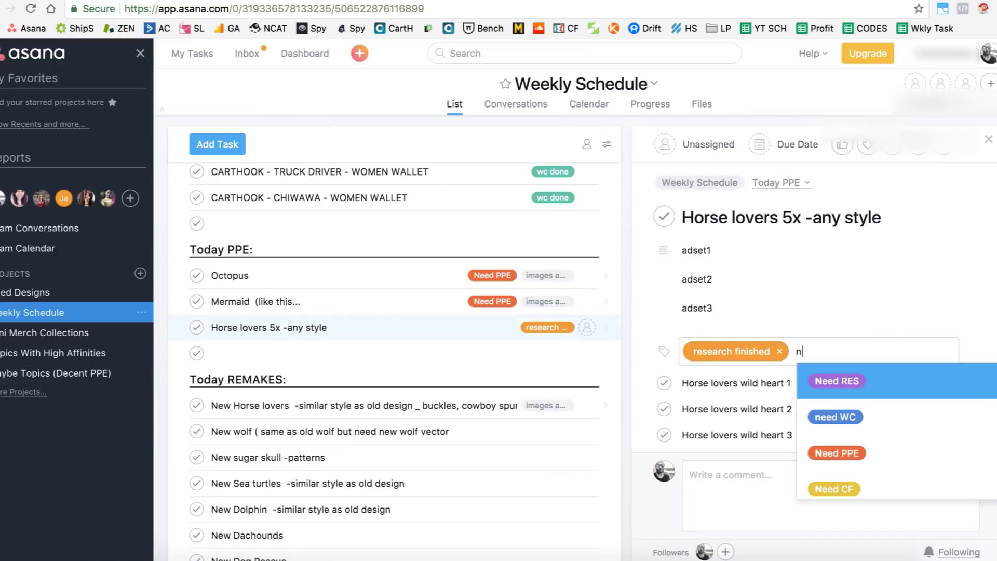
click(837, 454)
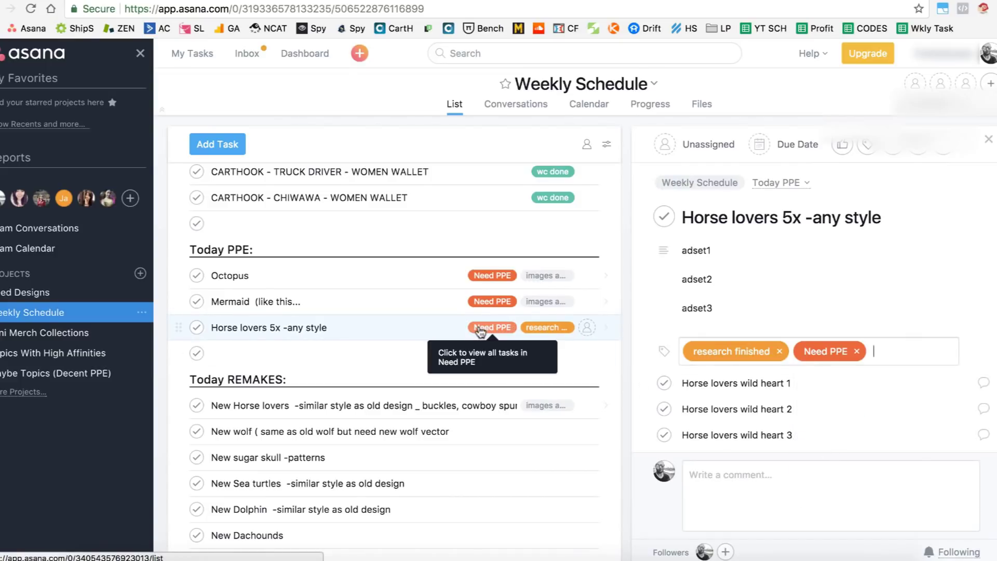
Clear all the adset lines from the description of the "Horse lovers 5x -any style" task.
click(791, 263)
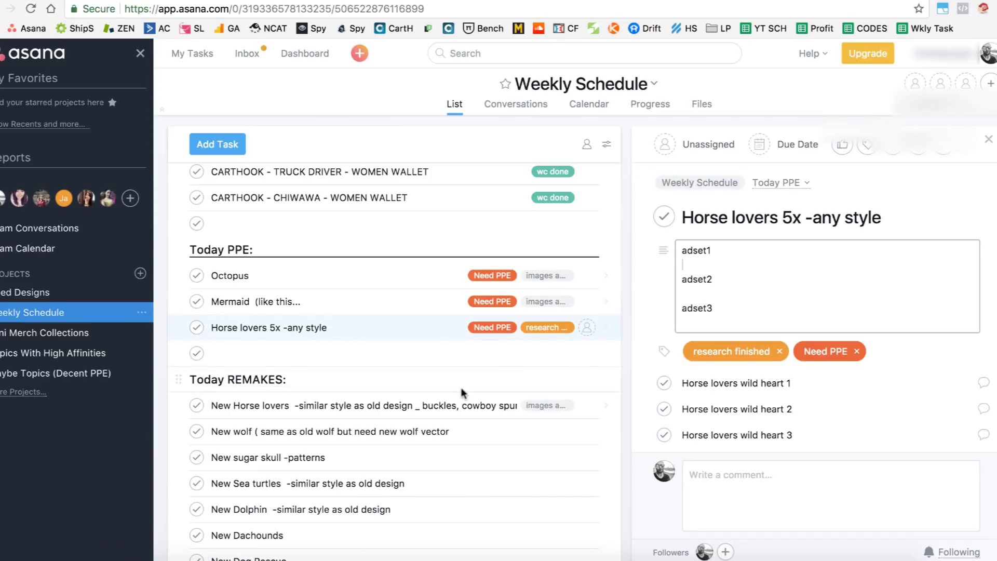
scroll(769, 432, down, 2)
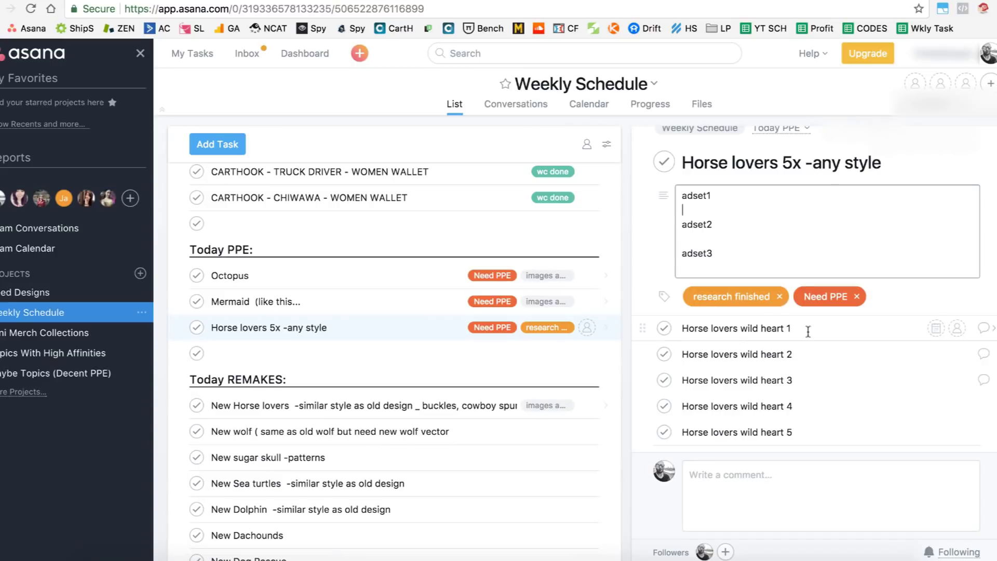
scroll(809, 332, down, 3)
scroll(807, 262, up, 3)
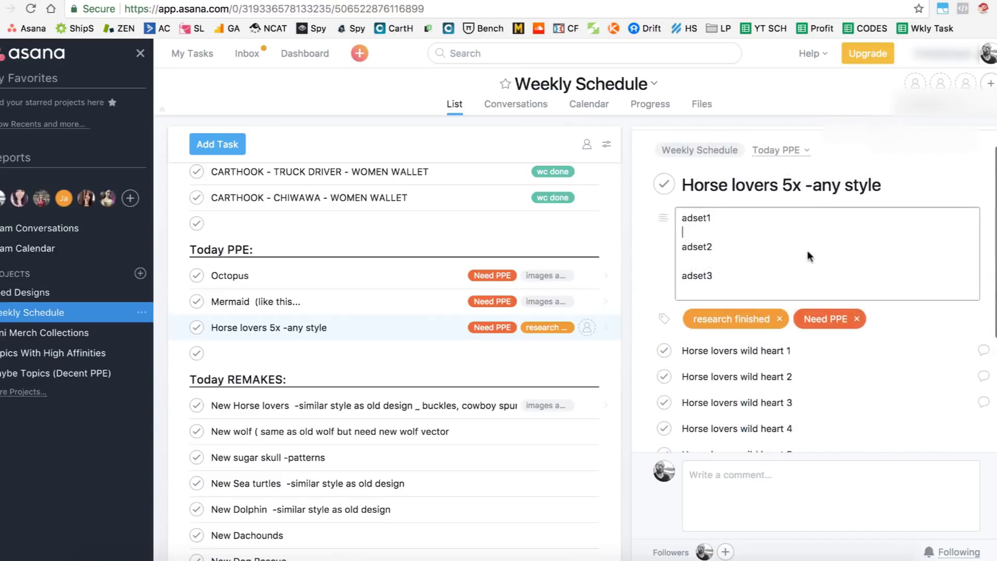
click(380, 325)
click(727, 279)
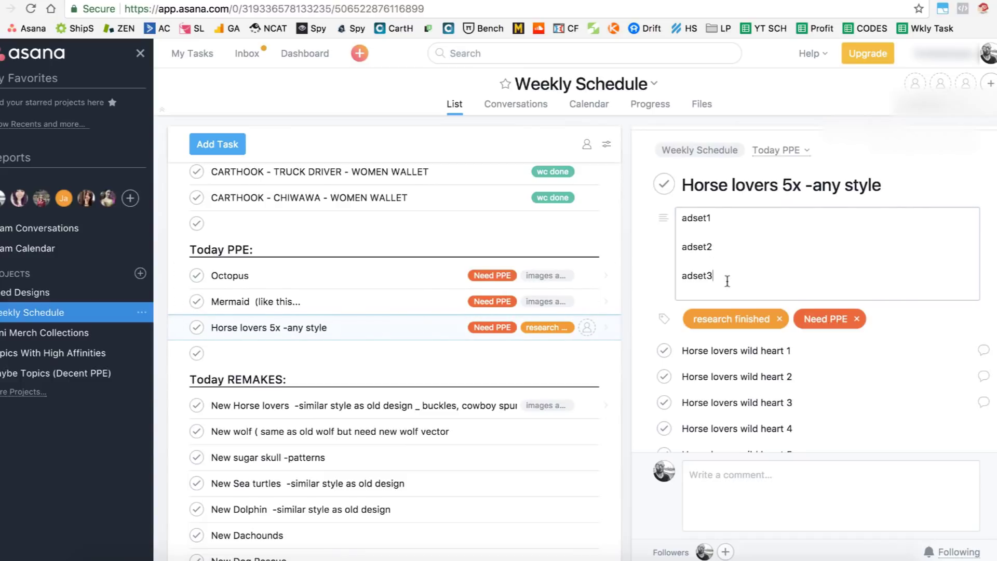
key(super+a)
key(BackSpace)
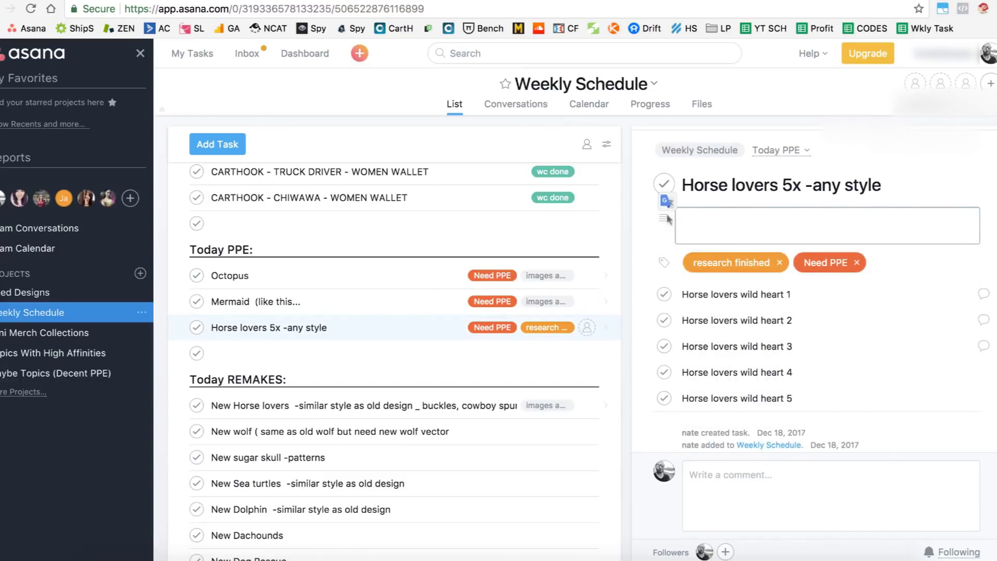
click(473, 321)
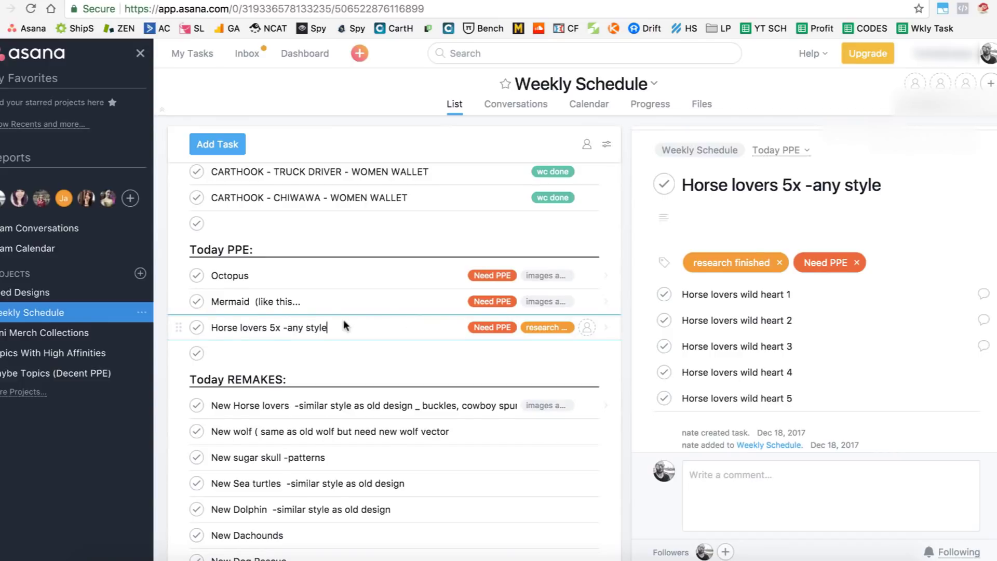
Look over the Today PPE section, opening the details of its heading and of the tagged horse lovers task.
scroll(344, 320, up, 1)
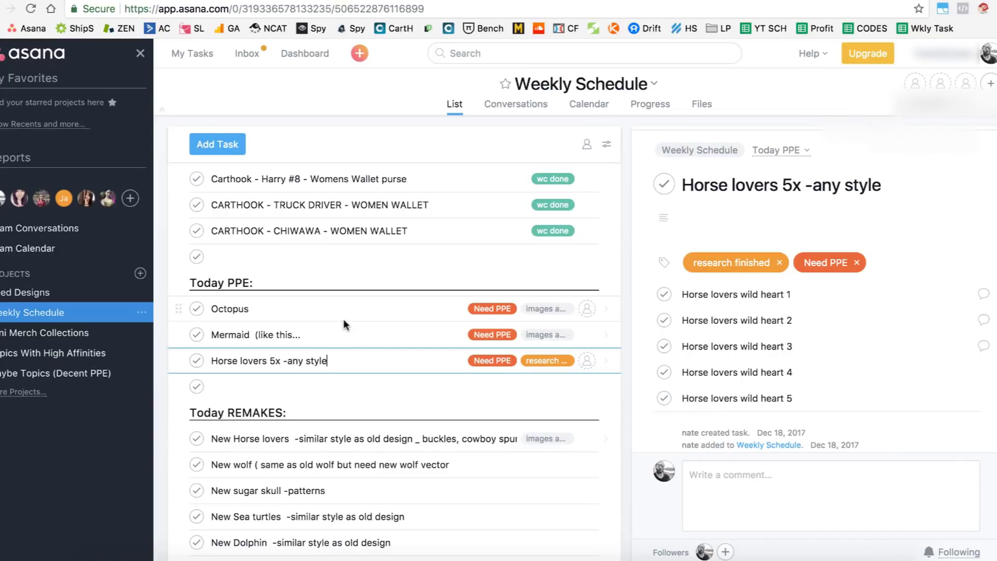
click(297, 282)
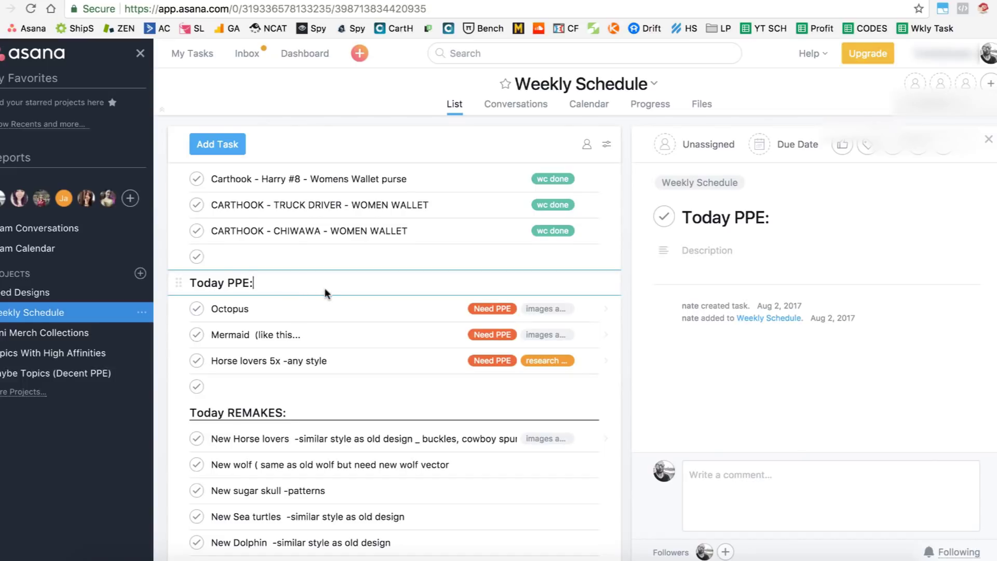
click(342, 362)
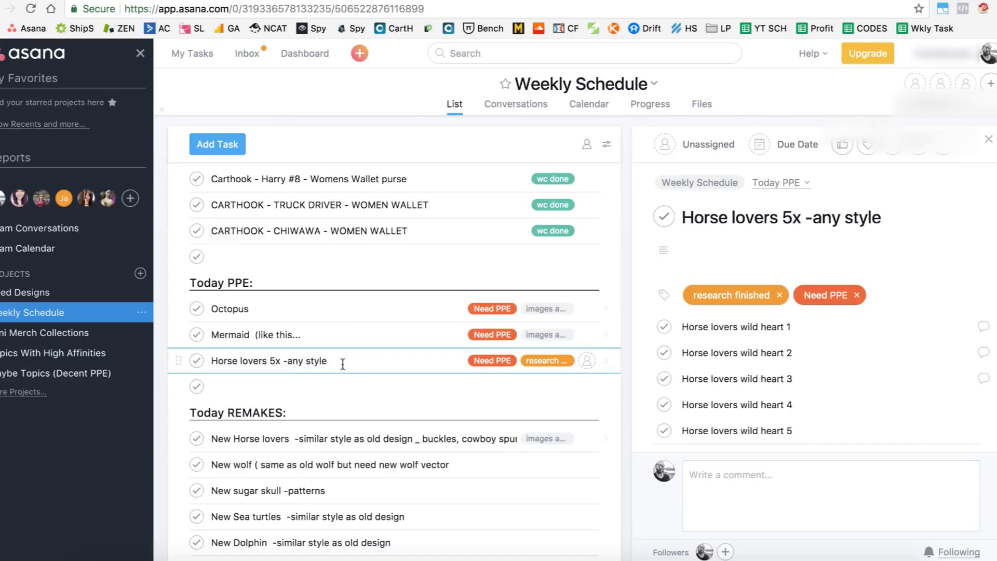
click(314, 285)
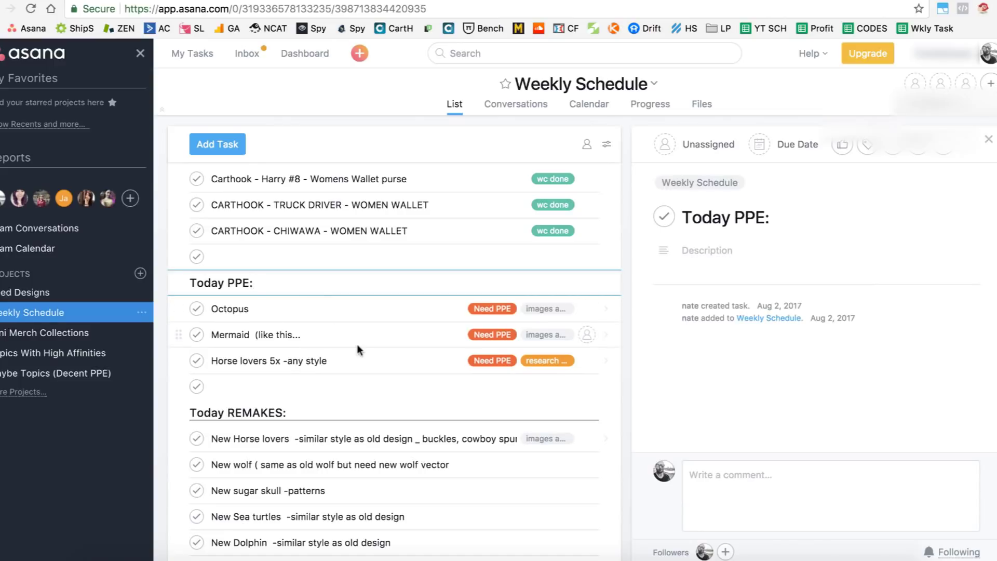
Open the "Horse lovers 5x -any style" task to review its tags and subtasks, and look over the Today PPE section.
click(342, 359)
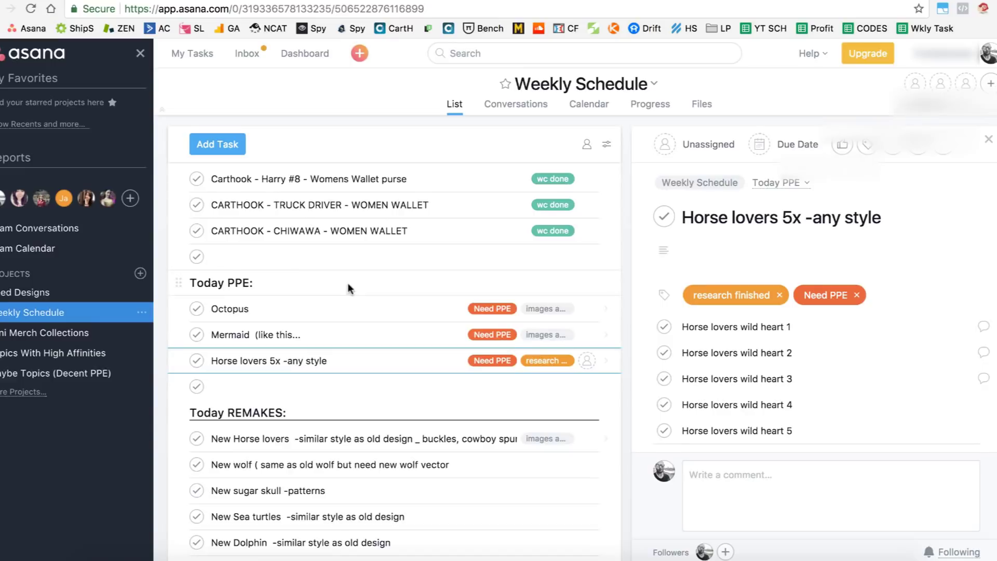
scroll(348, 285, up, 2)
scroll(348, 285, up, 1)
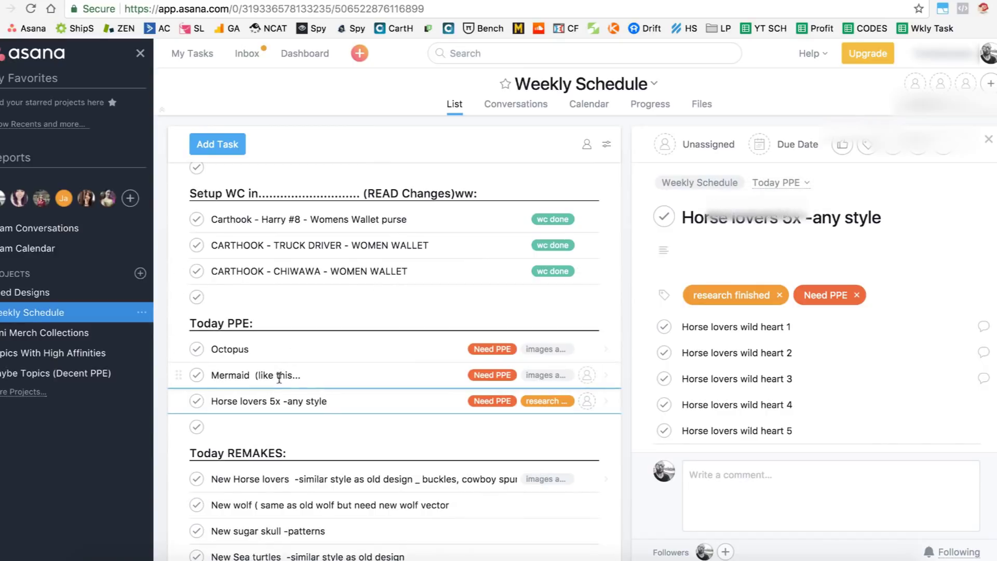
scroll(270, 385, up, 1)
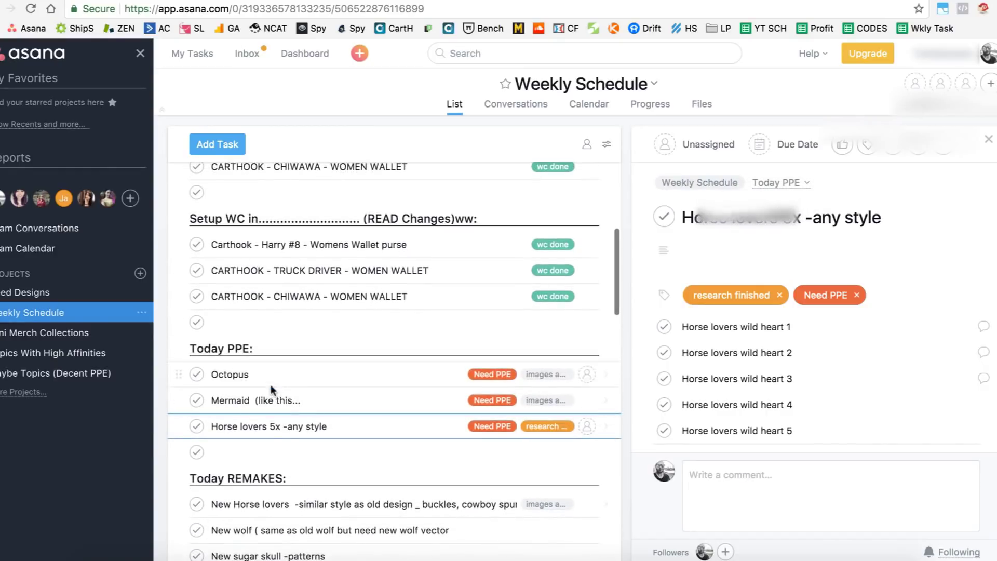
Open the "Mermaid (like this..." task and move it from Today PPE to the top of the Today REMAKES section.
click(320, 399)
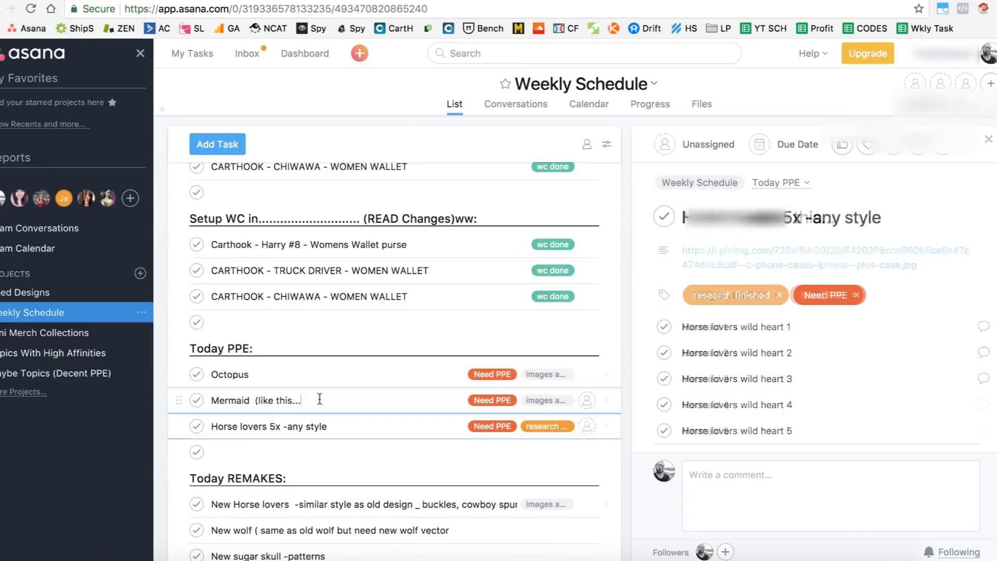
scroll(828, 338, down, 2)
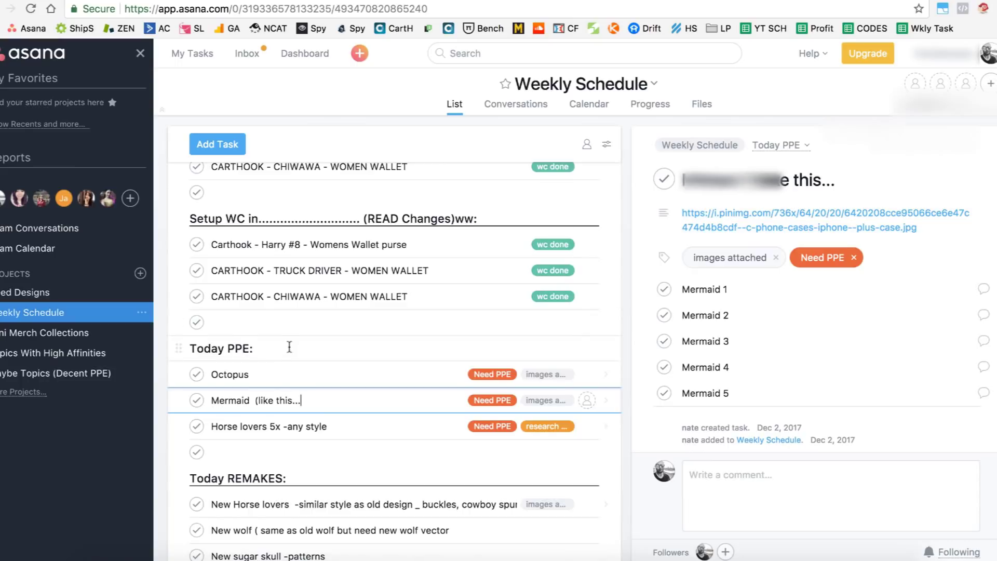
scroll(208, 311, down, 2)
drag(180, 343, 182, 445)
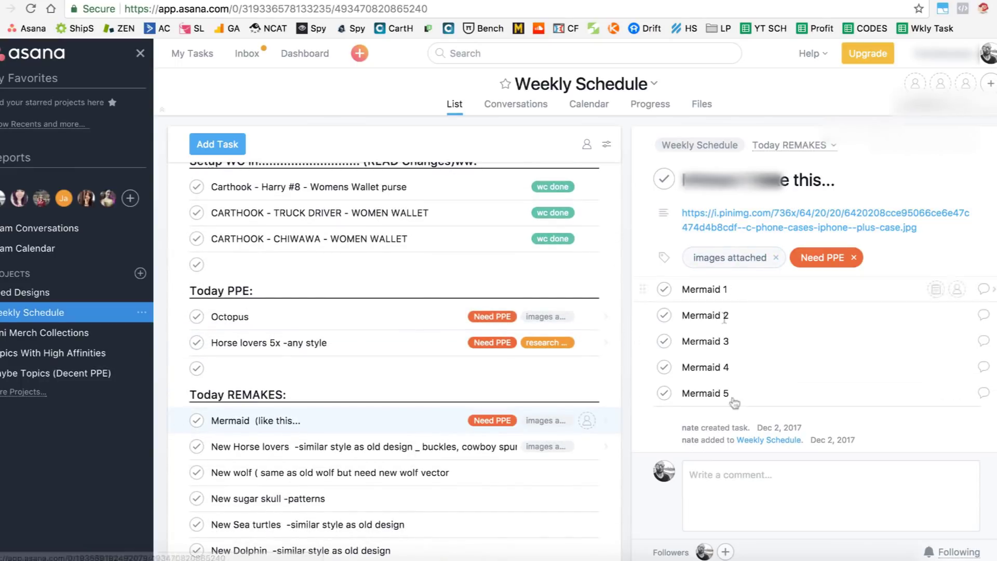
View the Mermaid task's linked reference image and the mermaid 1_1.jpg attachment of its Mermaid 1 subtask, closing each one.
click(762, 233)
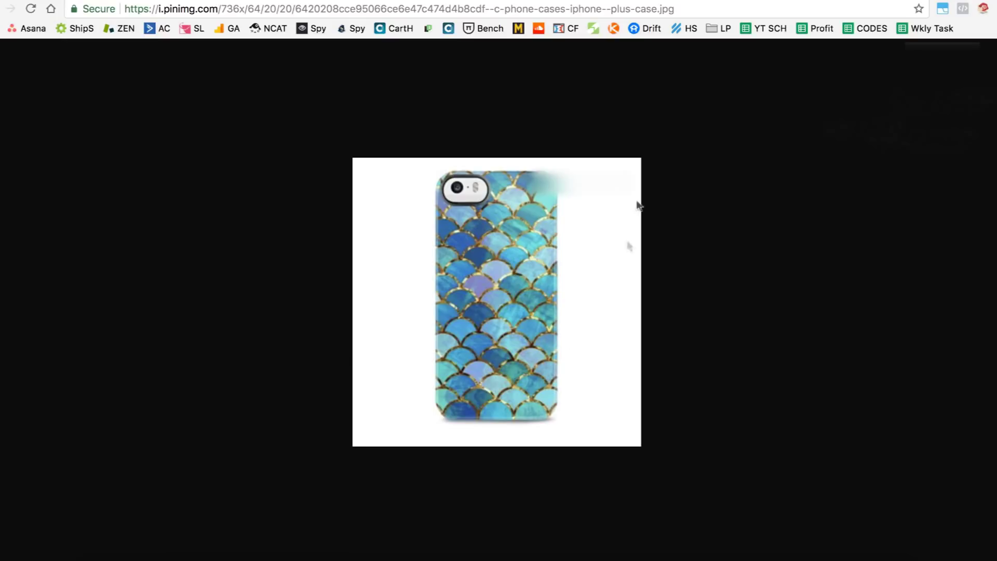
key(super+w)
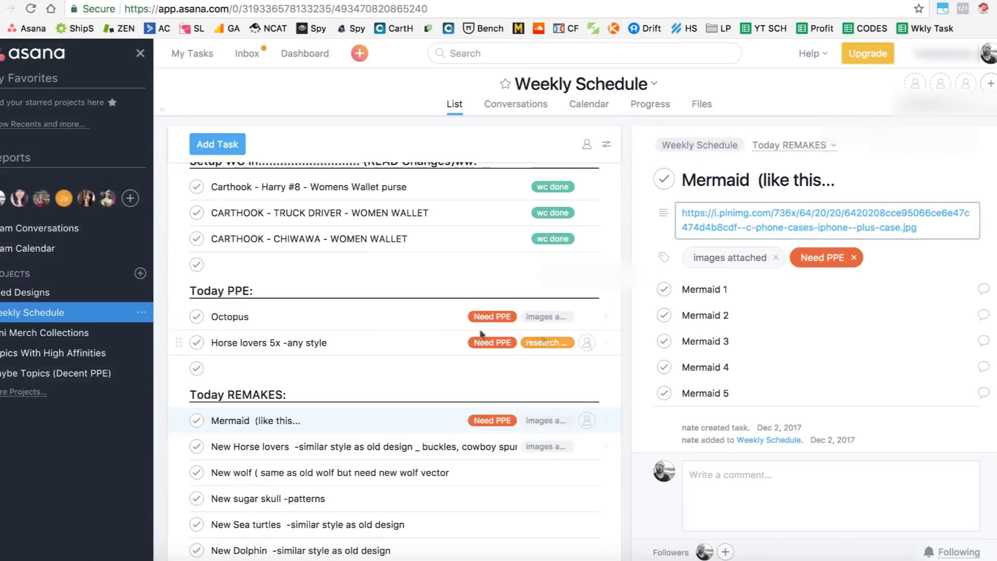
click(982, 289)
click(739, 325)
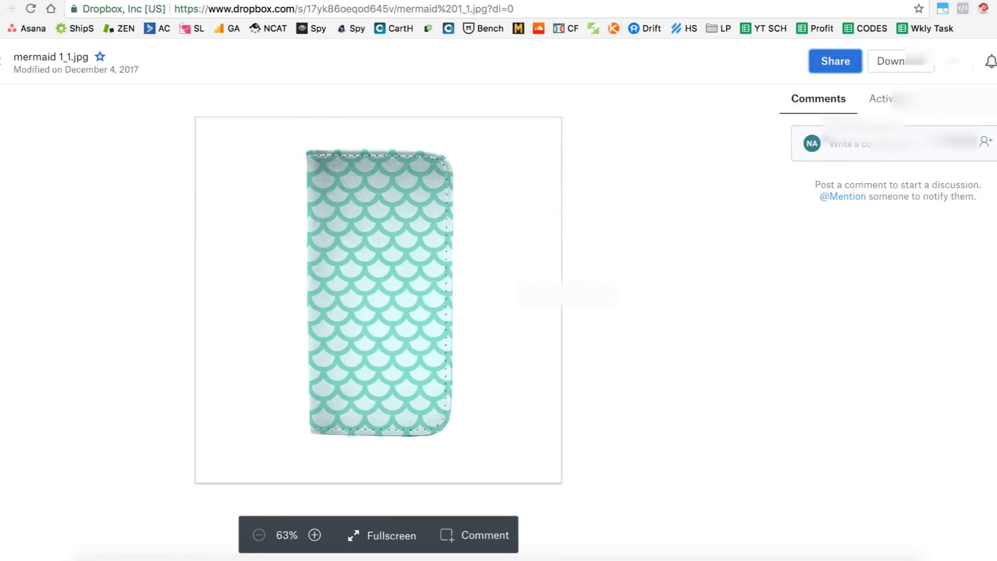
key(super+w)
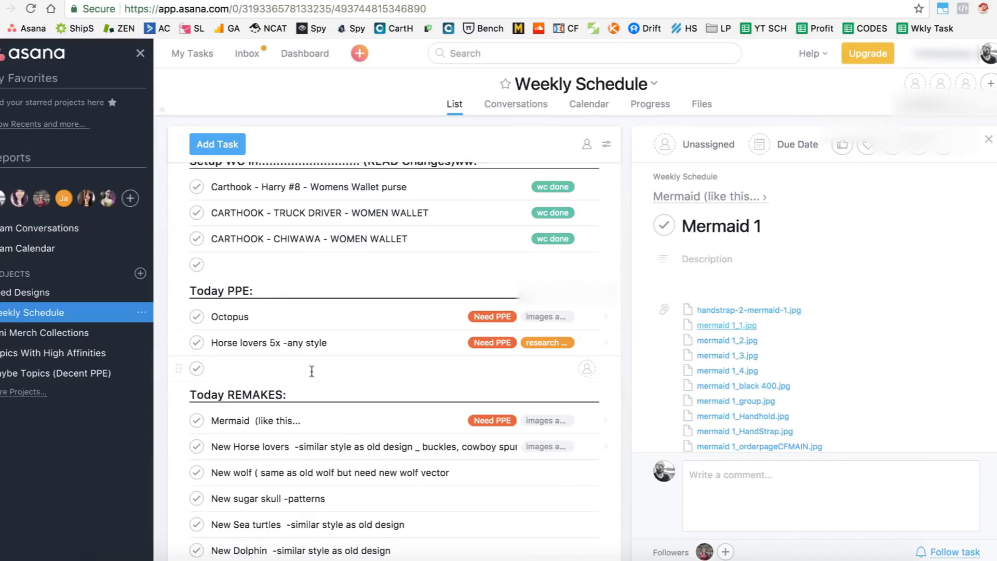
Return the Mermaid task to Today PPE and place "Horse lovers 5x -any style" at the top of Today REMAKES.
scroll(310, 370, up, 2)
mouse_move(183, 489)
mouse_down()
mouse_move(193, 424)
mouse_move(188, 500)
mouse_up()
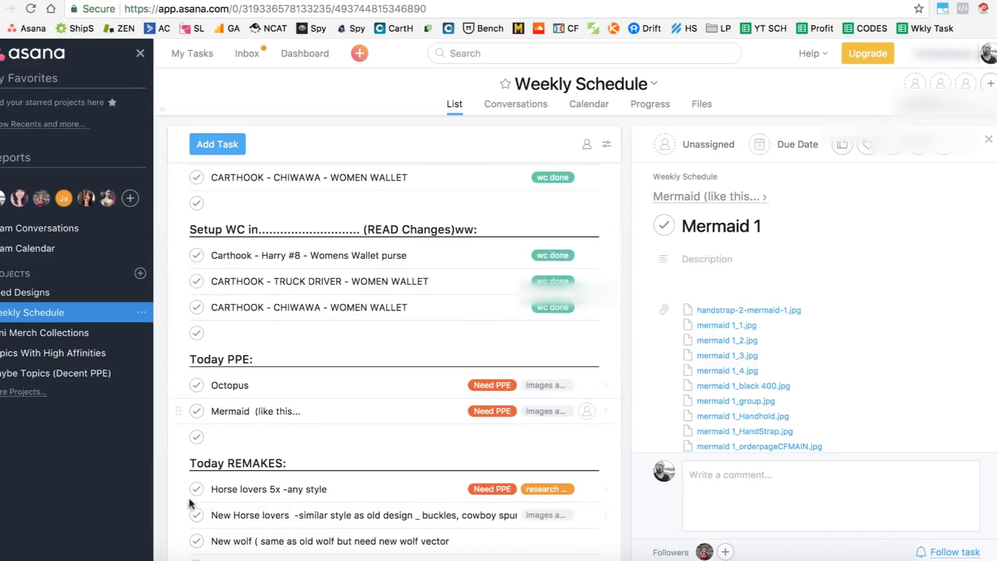
Remove the "Need PPE" and "research finished" tags from the "Horse lovers 5x -any style" task.
click(444, 488)
click(860, 295)
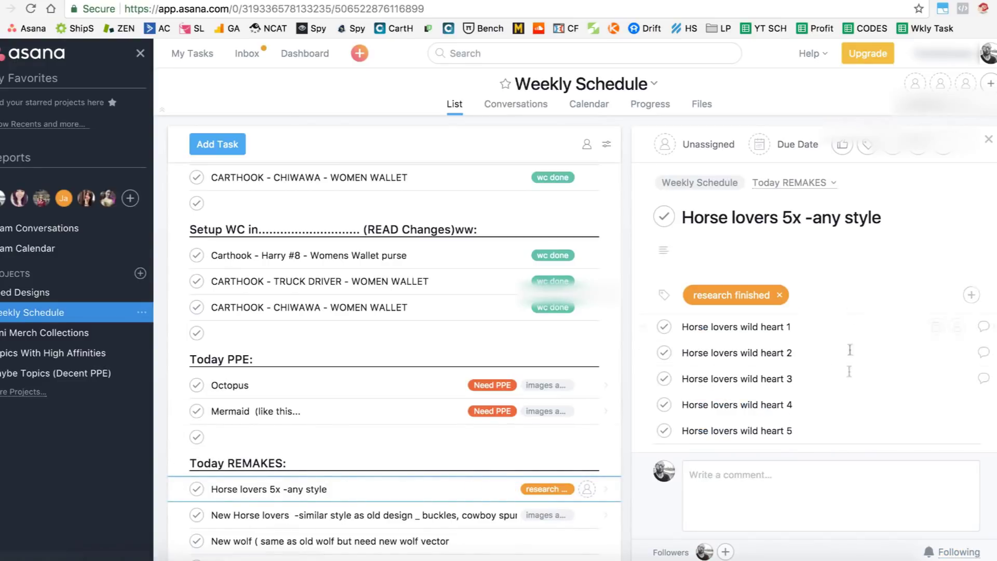
click(781, 296)
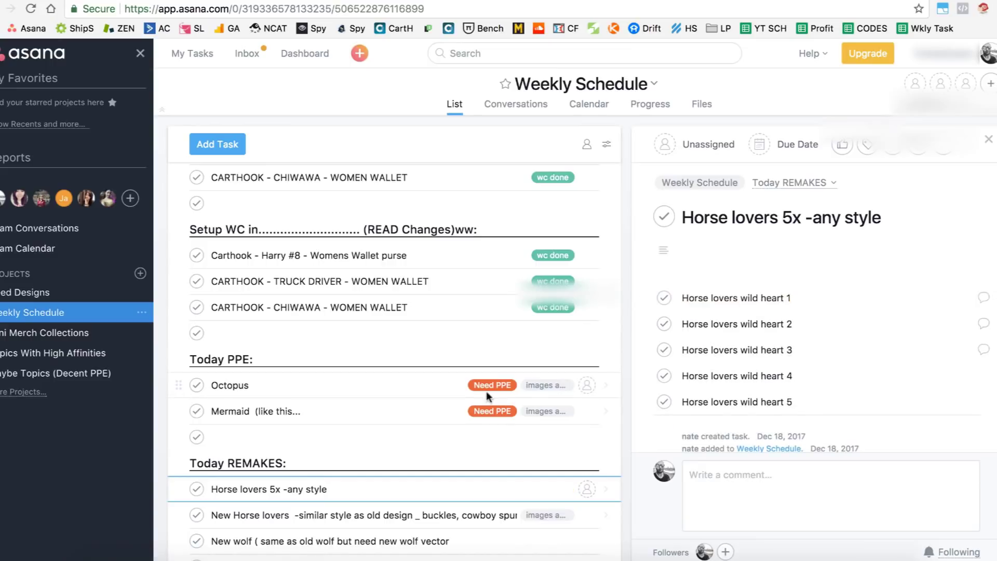
Look over the Setup WC sections above Today PPE, opening the "CARTHOOK - CHIWAWA - WOMEN WALLET" task in the ww section.
scroll(338, 397, up, 2)
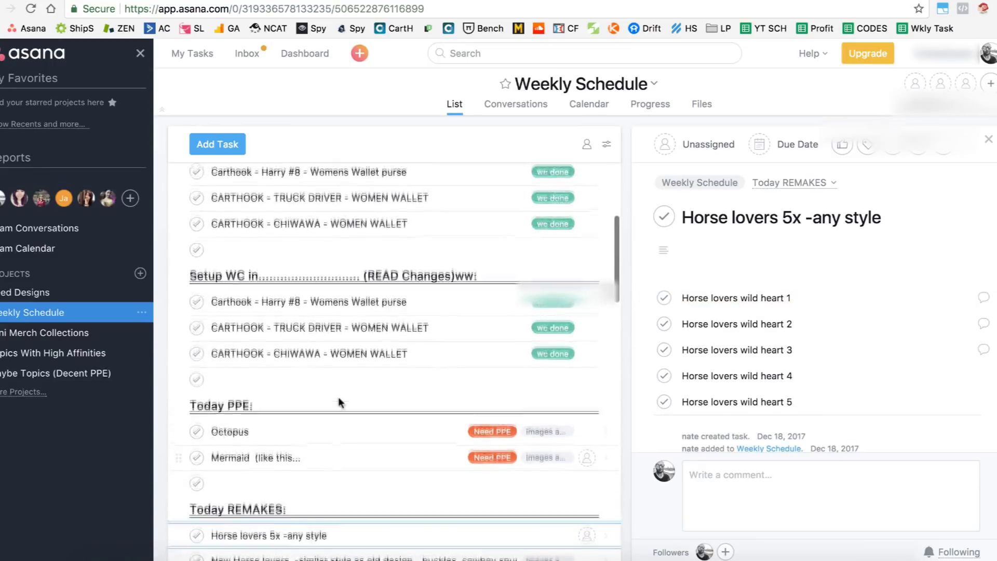
scroll(271, 446, up, 2)
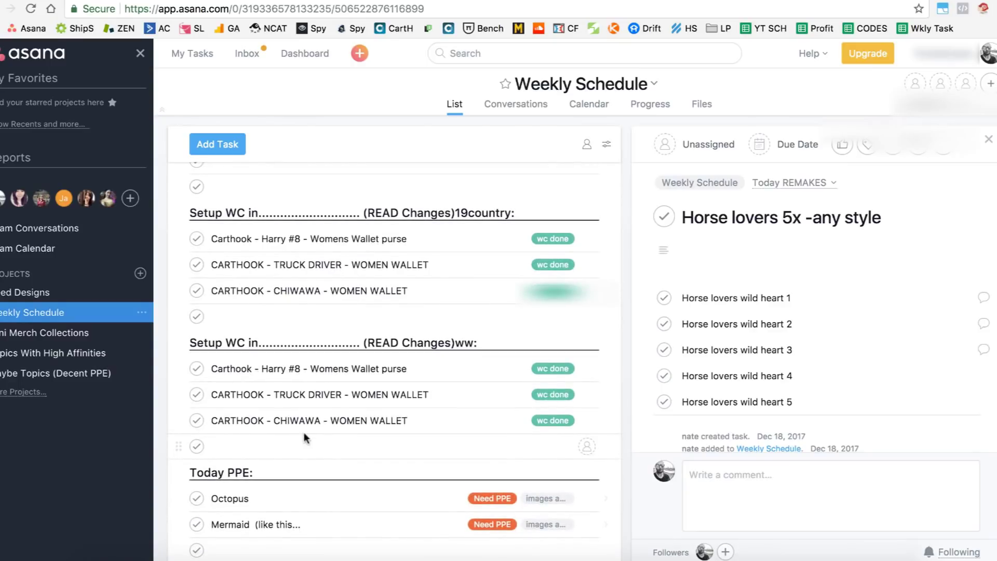
scroll(304, 437, down, 2)
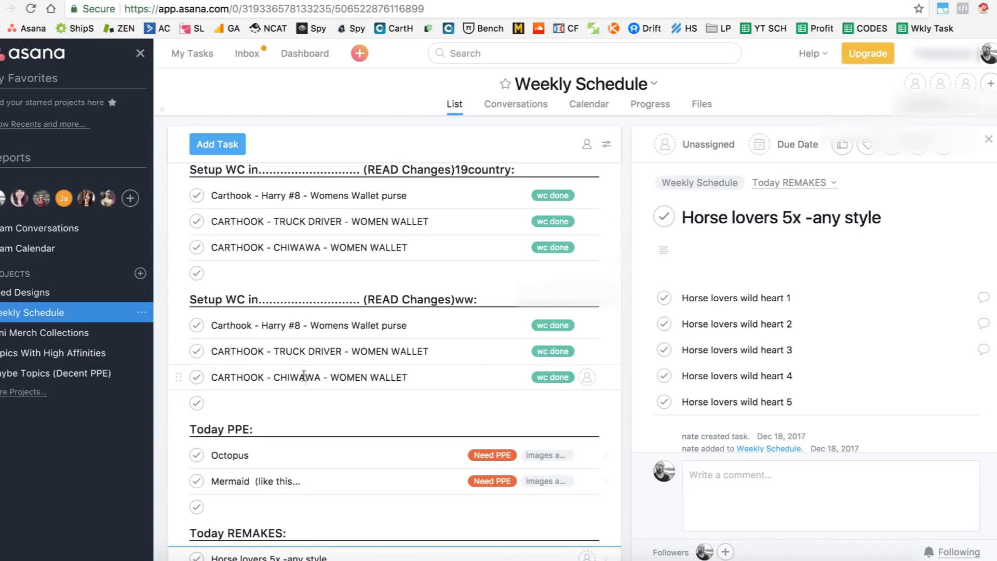
scroll(303, 375, up, 1)
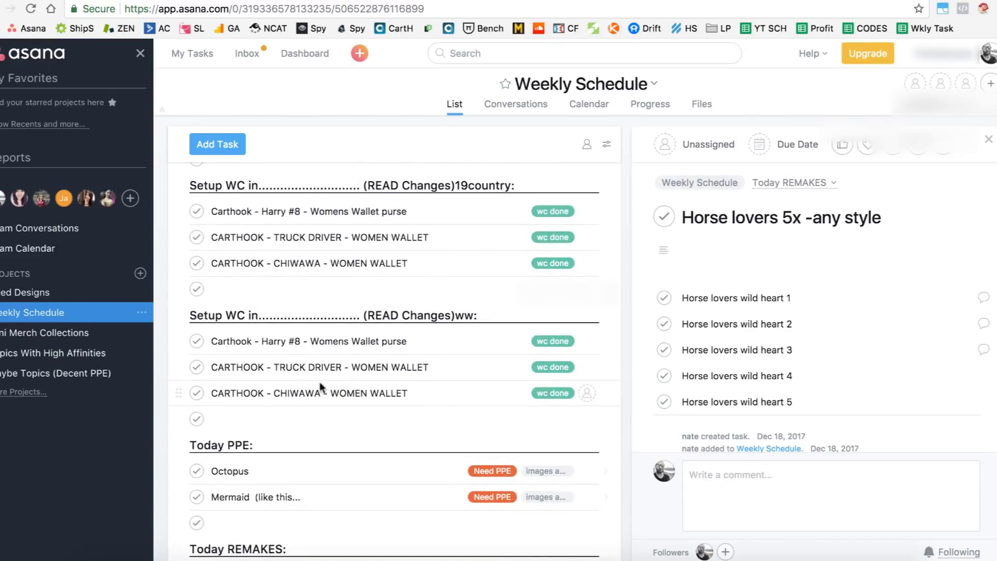
click(308, 393)
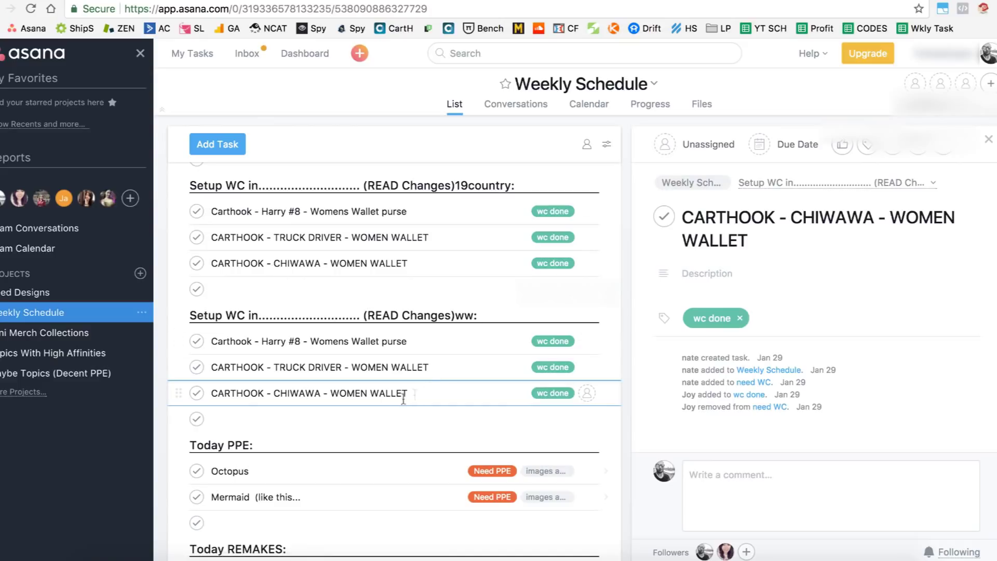
scroll(437, 392, up, 3)
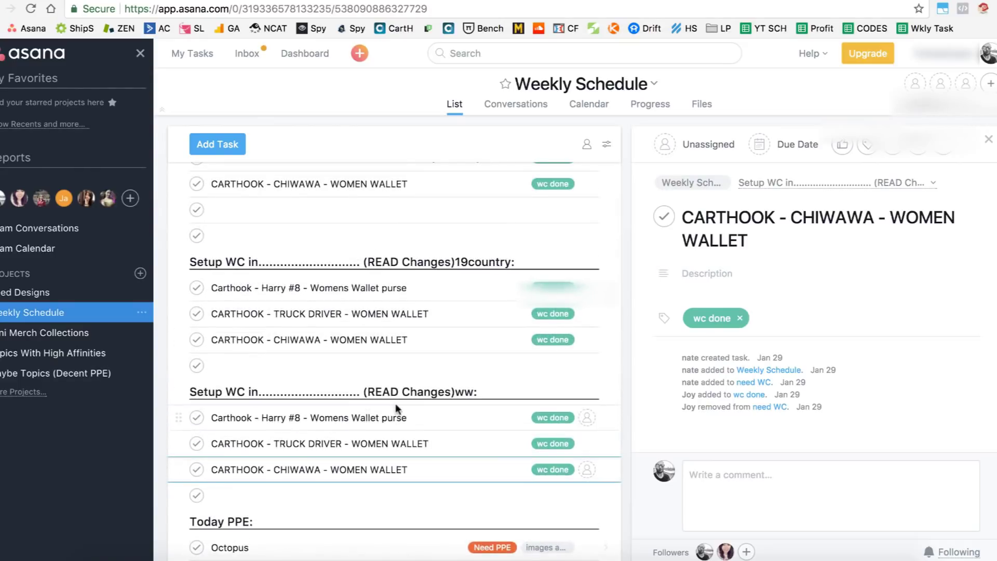
scroll(396, 408, up, 1)
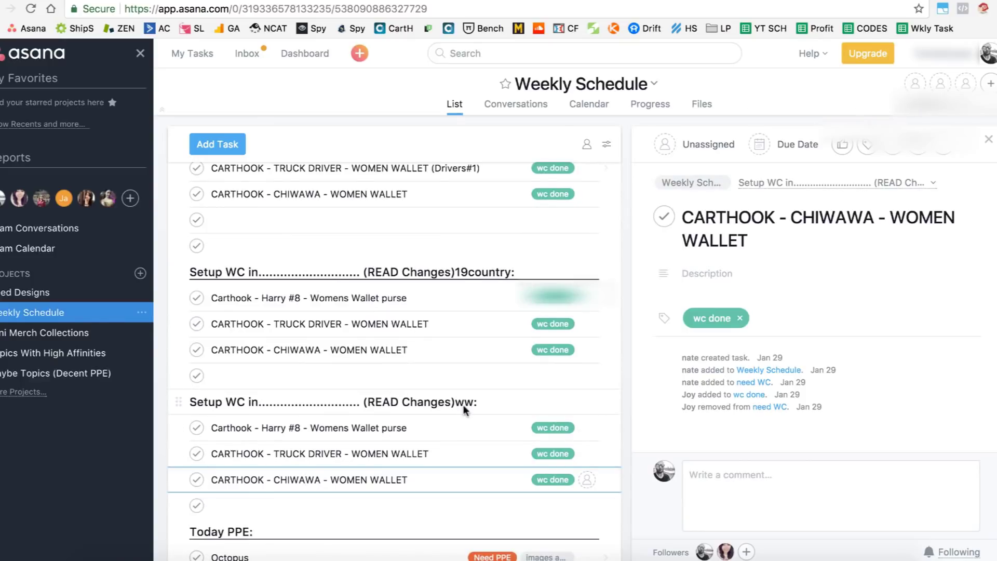
scroll(332, 257, up, 3)
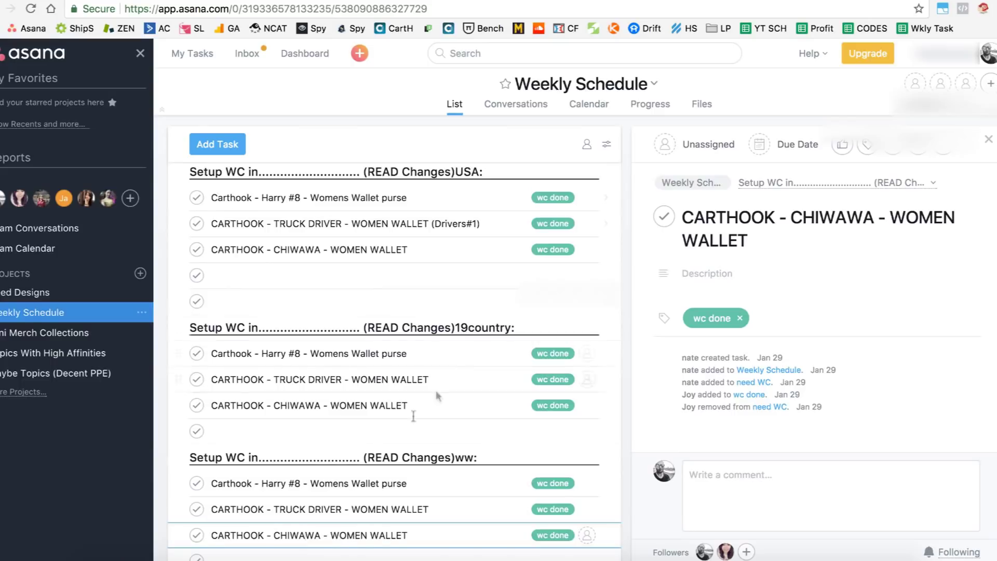
scroll(410, 415, down, 1)
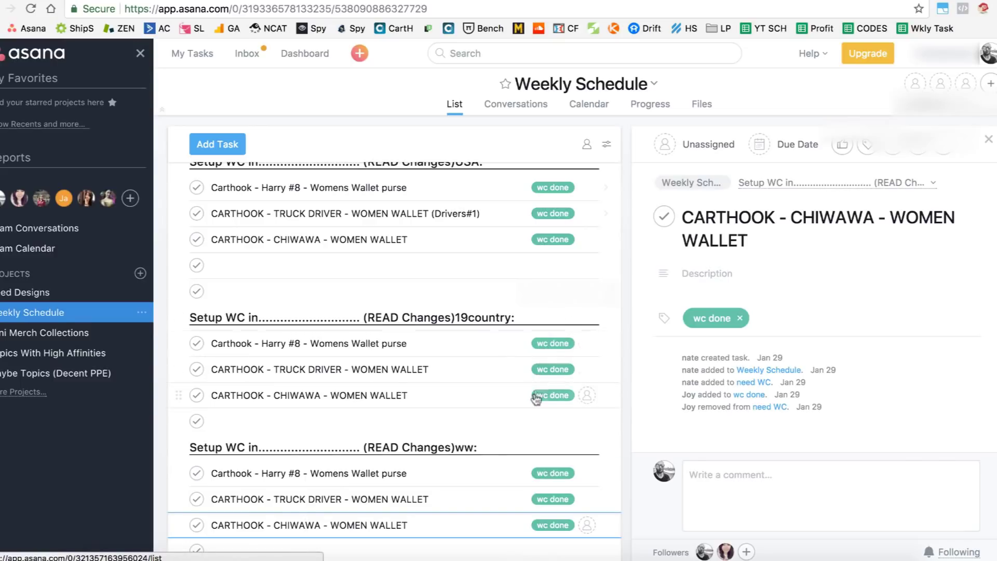
Open the 19country, USA and ww Setup WC headings to compare the setup instructions in their descriptions.
click(489, 318)
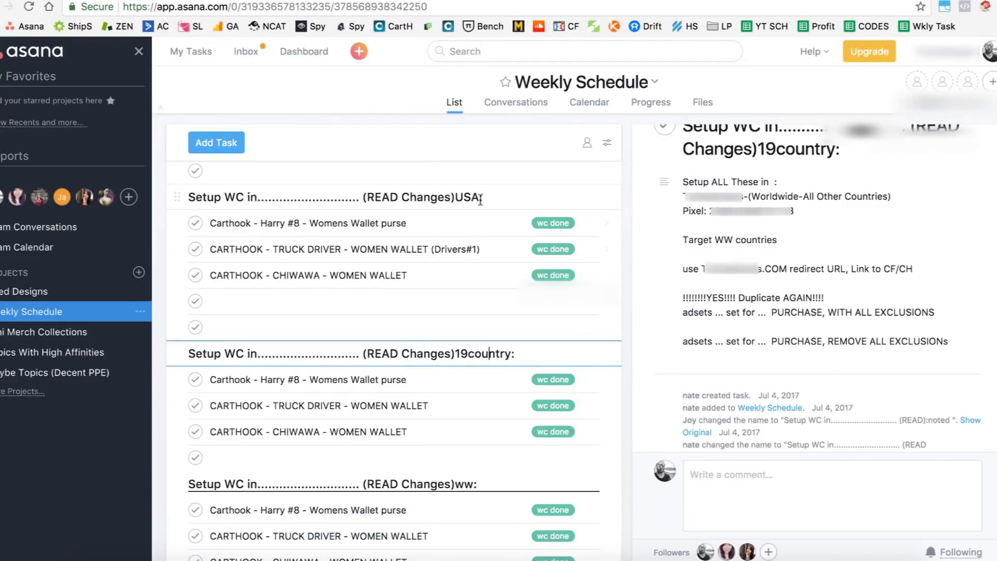
click(387, 277)
click(476, 195)
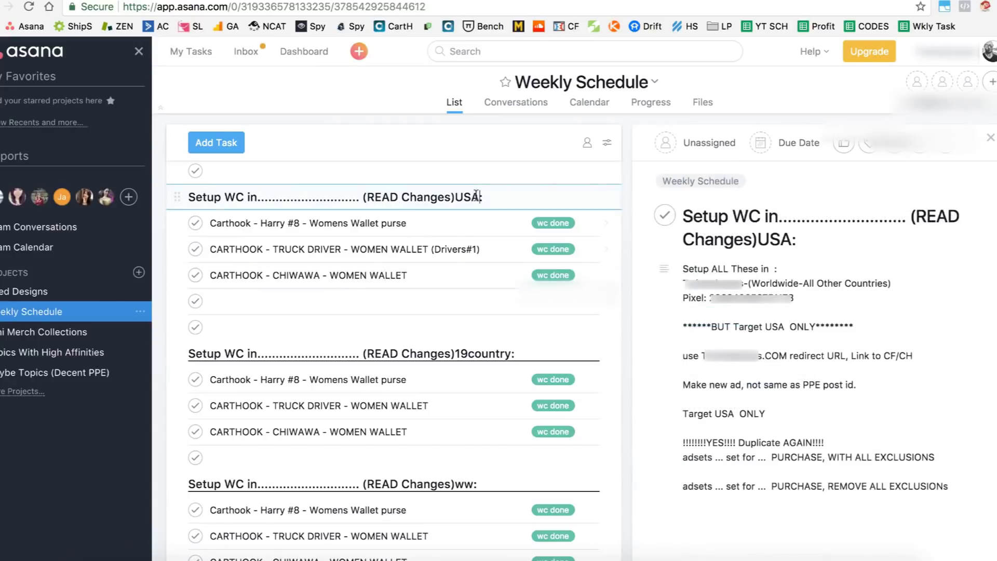
drag(456, 354, 495, 353)
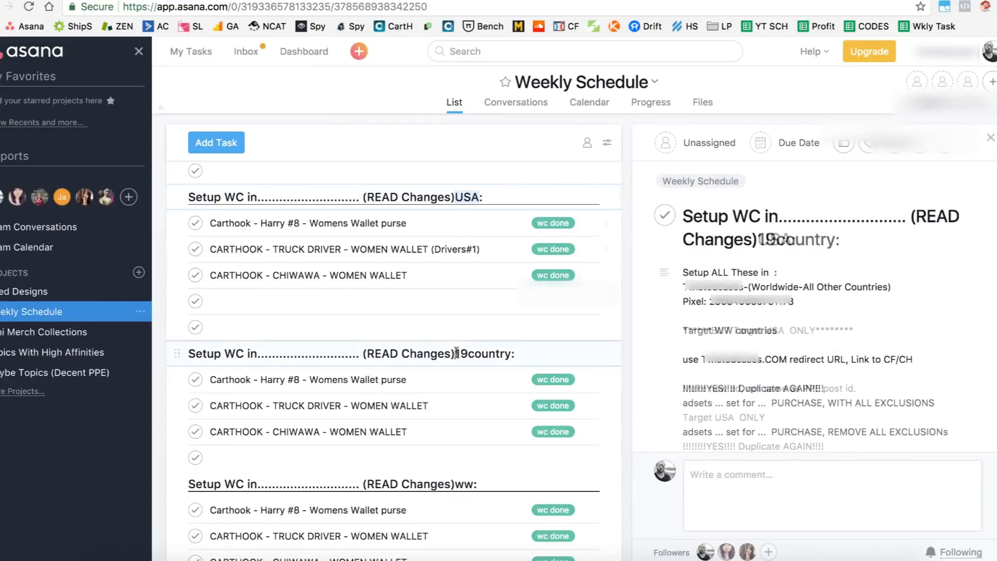
click(500, 375)
scroll(501, 375, down, 2)
drag(455, 370, 474, 370)
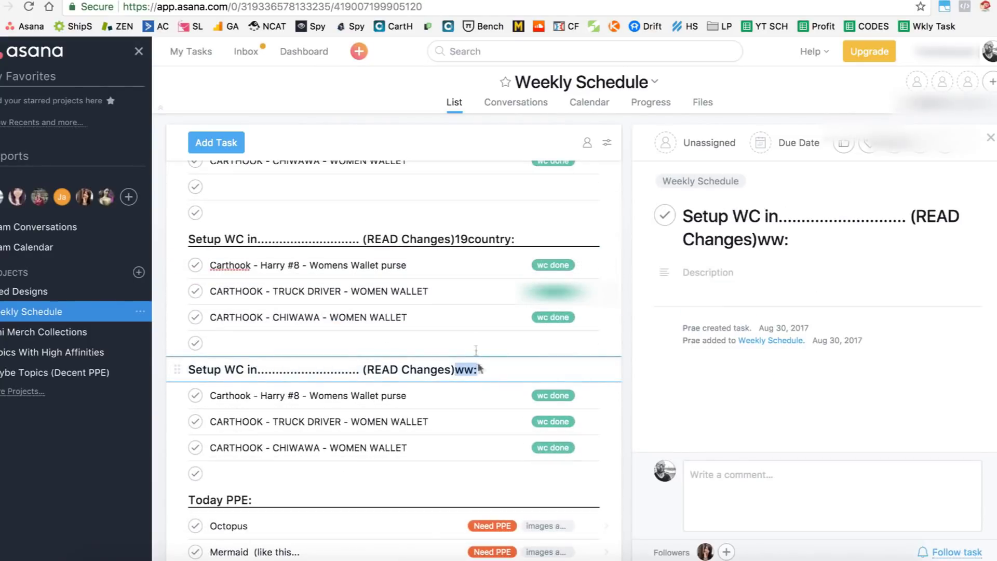
Check the tags and history of the CHIWAWA and TRUCK DRIVER wallet tasks in the ww section, and review the USA section's tags.
scroll(477, 358, up, 3)
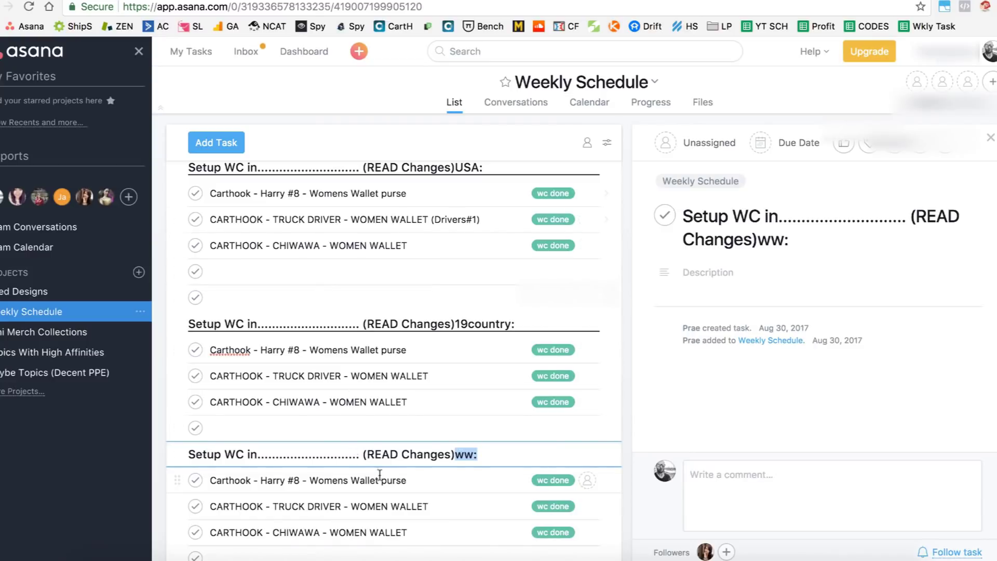
click(414, 527)
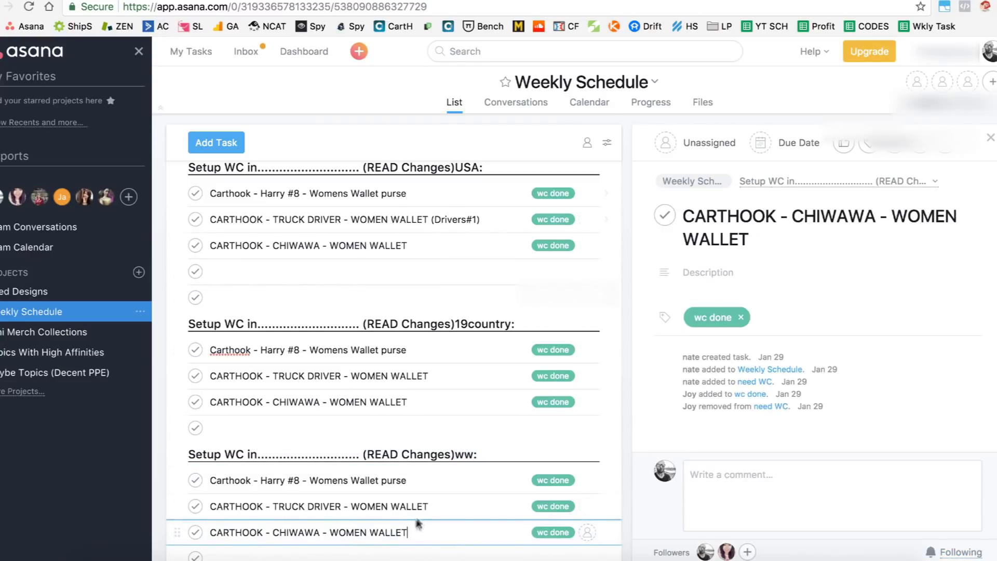
click(414, 506)
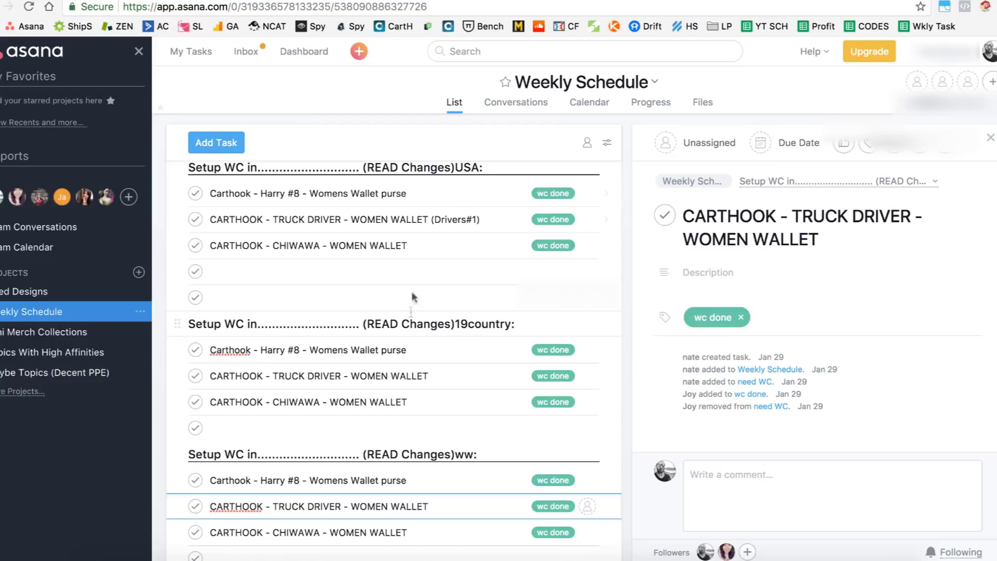
scroll(397, 213, up, 1)
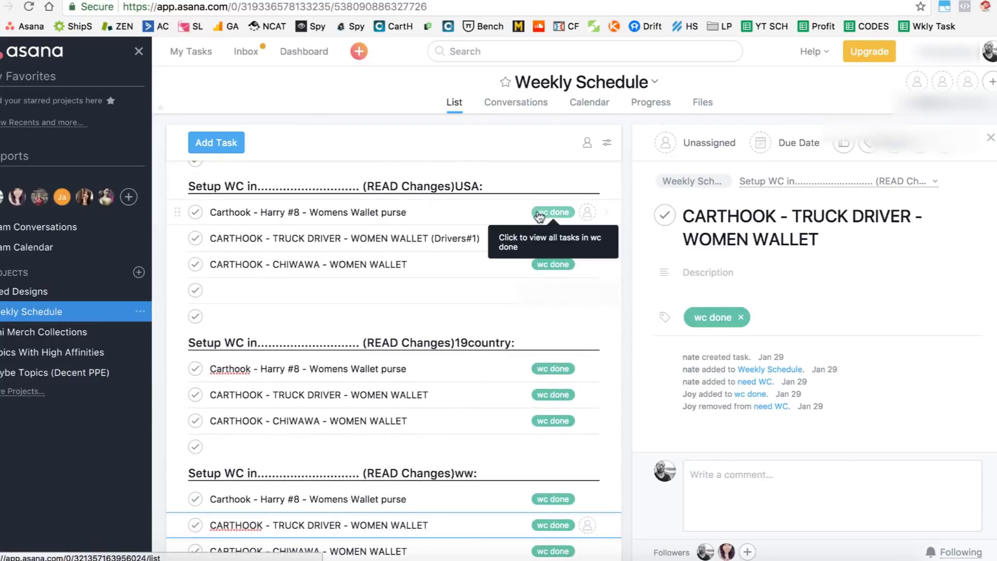
scroll(403, 251, up, 2)
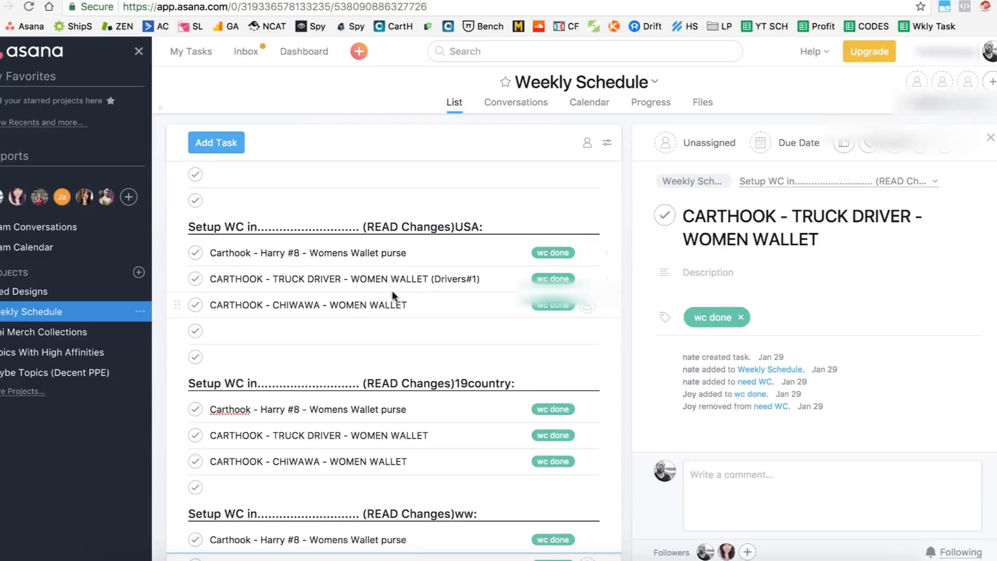
Look through the Today PPE and Today REMAKES task lists, returning to the Setup WC ww section.
scroll(393, 290, down, 15)
scroll(392, 291, up, 5)
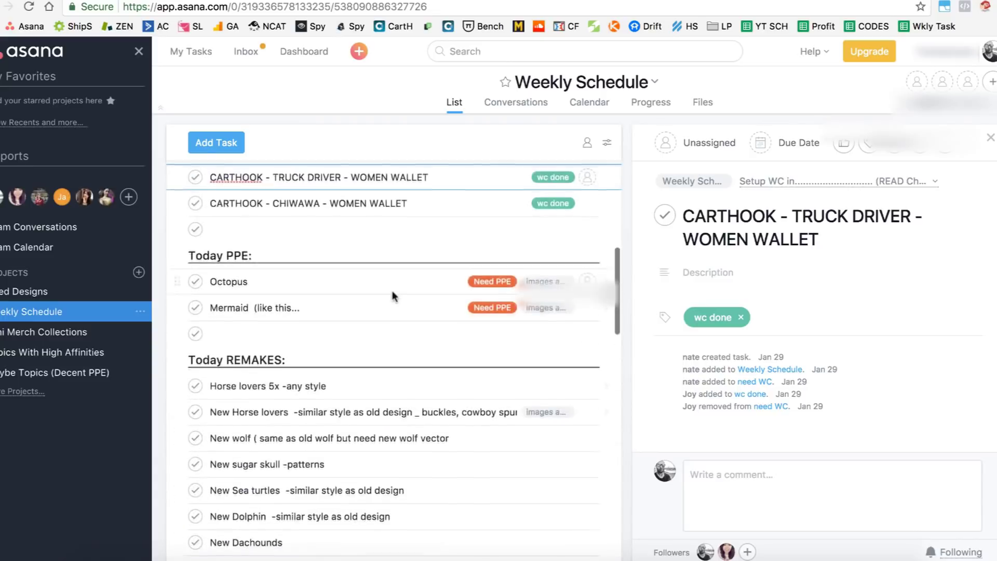
scroll(379, 267, down, 3)
scroll(274, 323, down, 2)
scroll(261, 422, down, 3)
scroll(261, 423, up, 7)
scroll(260, 448, down, 2)
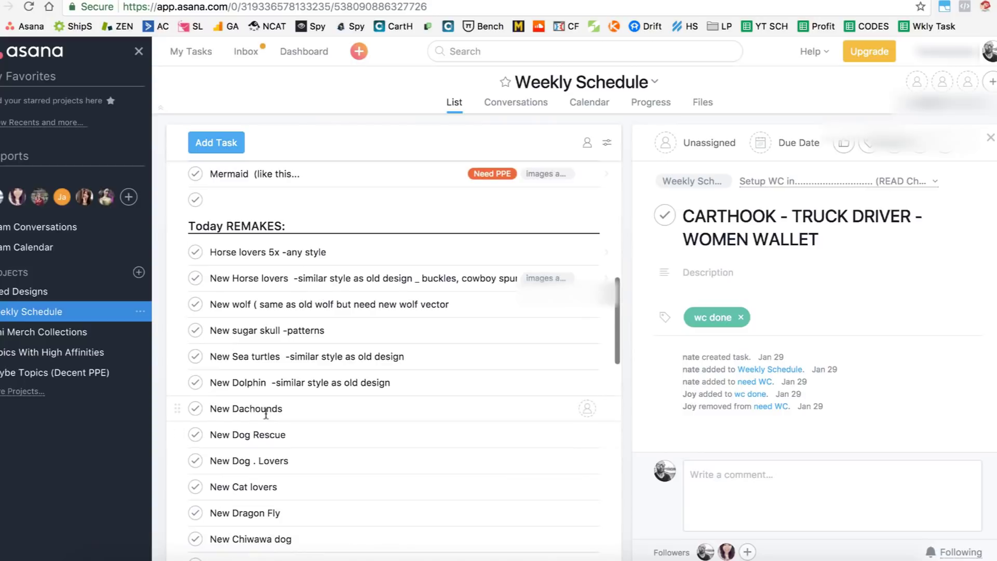
scroll(267, 410, up, 2)
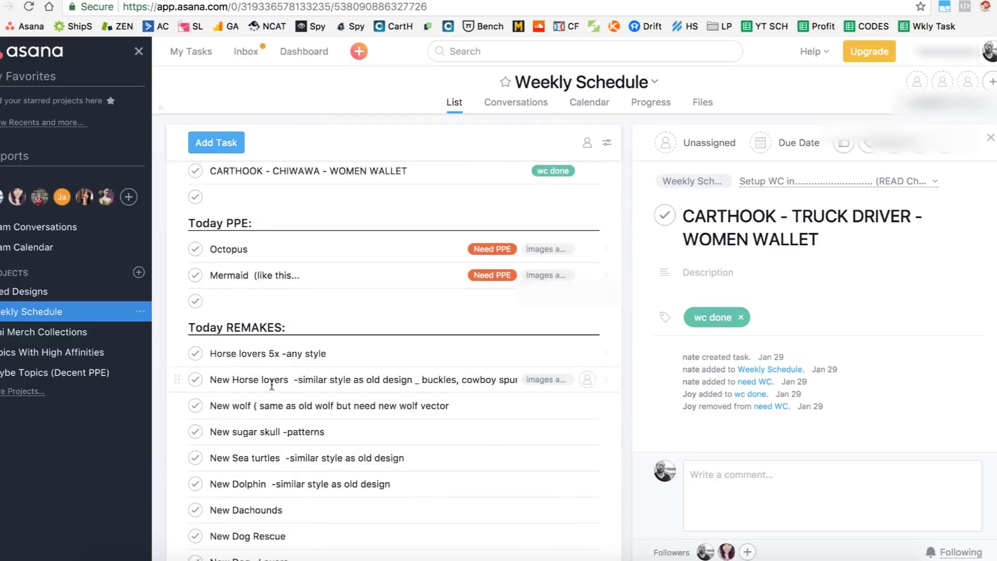
scroll(271, 384, up, 3)
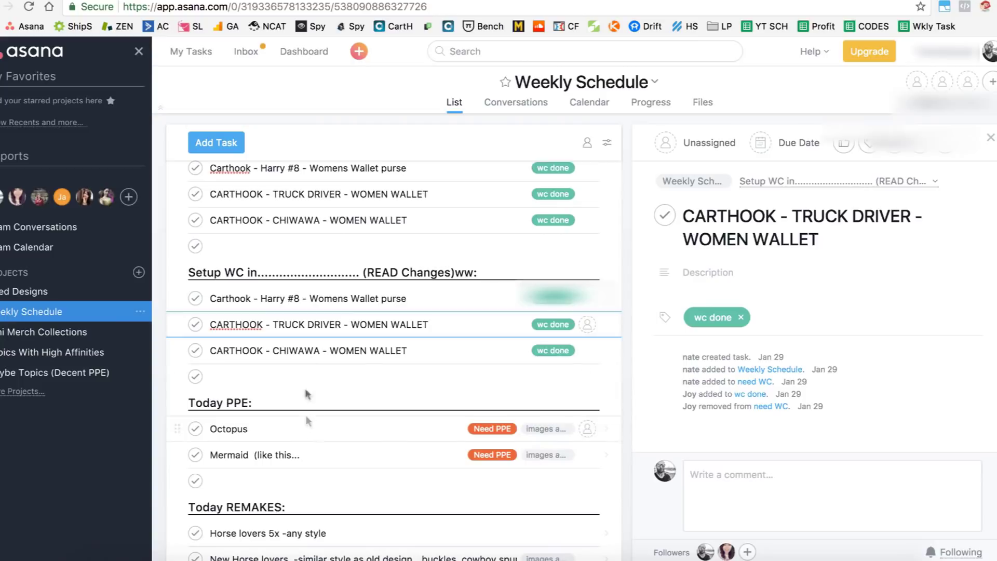
Review the wallet tasks in the USA, 19country and ww Setup WC sections and the Today PPE and Today REMAKES lists below.
scroll(312, 360, up, 2)
scroll(311, 355, up, 5)
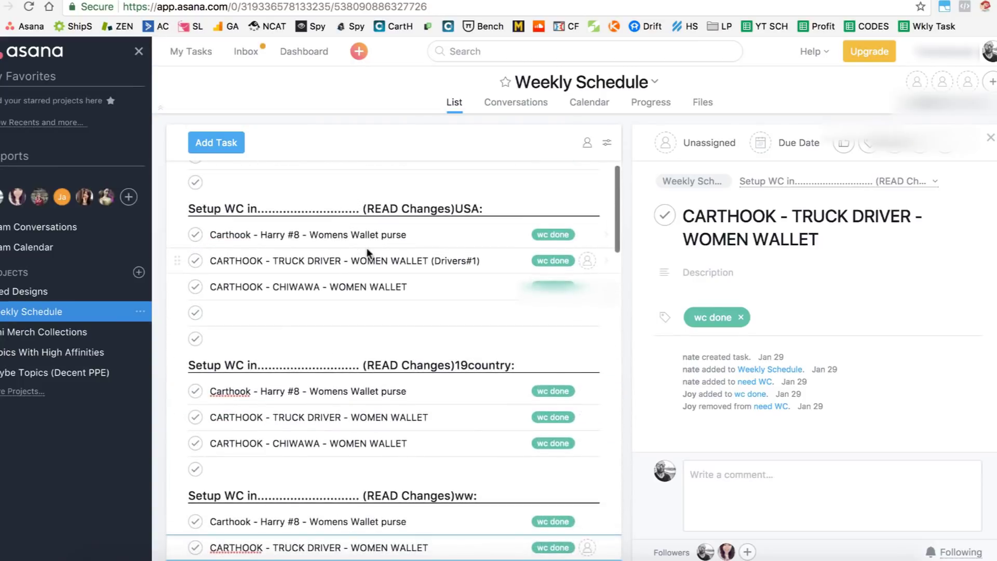
double_click(221, 285)
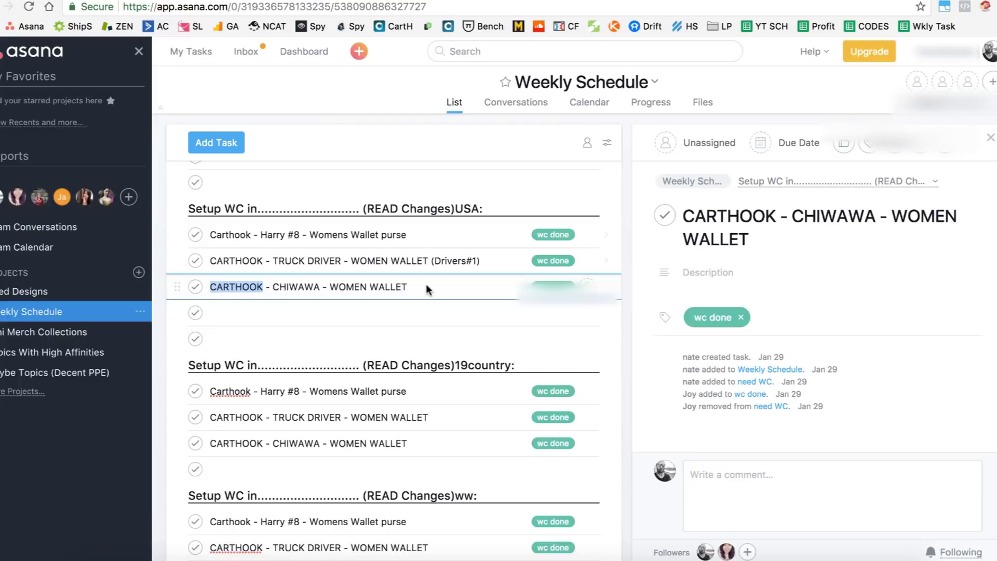
scroll(405, 291, down, 1)
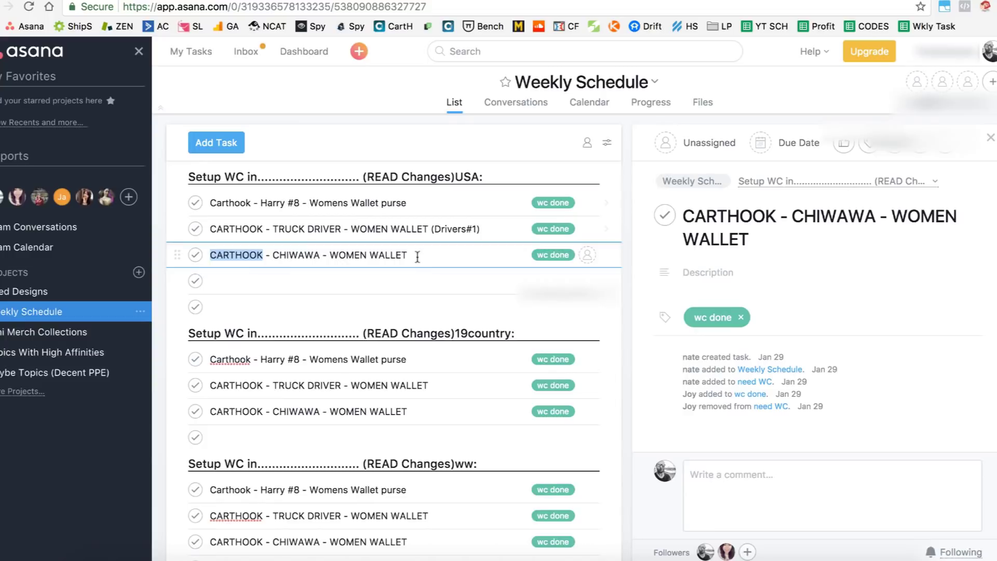
scroll(395, 288, down, 3)
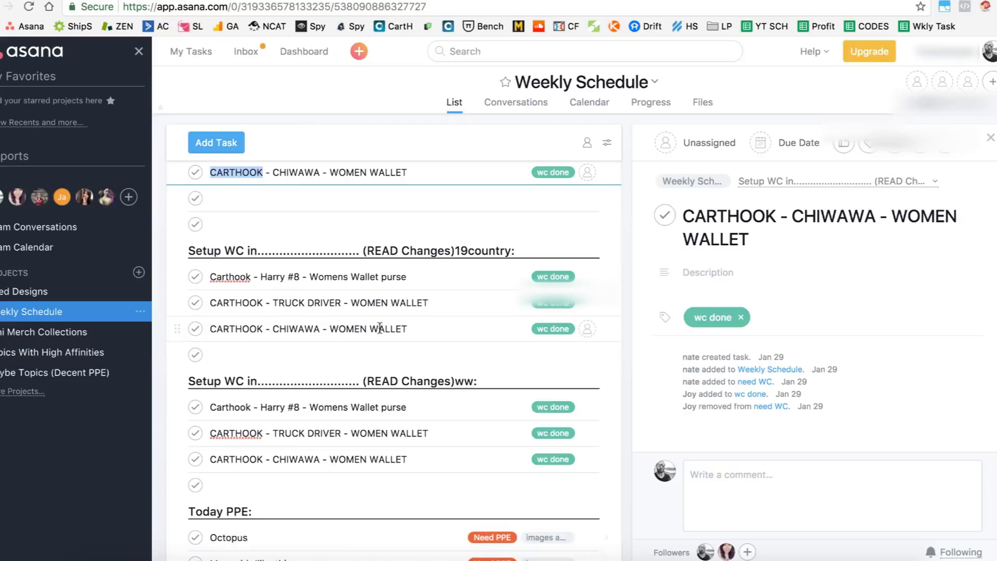
scroll(387, 301, down, 3)
scroll(343, 466, down, 4)
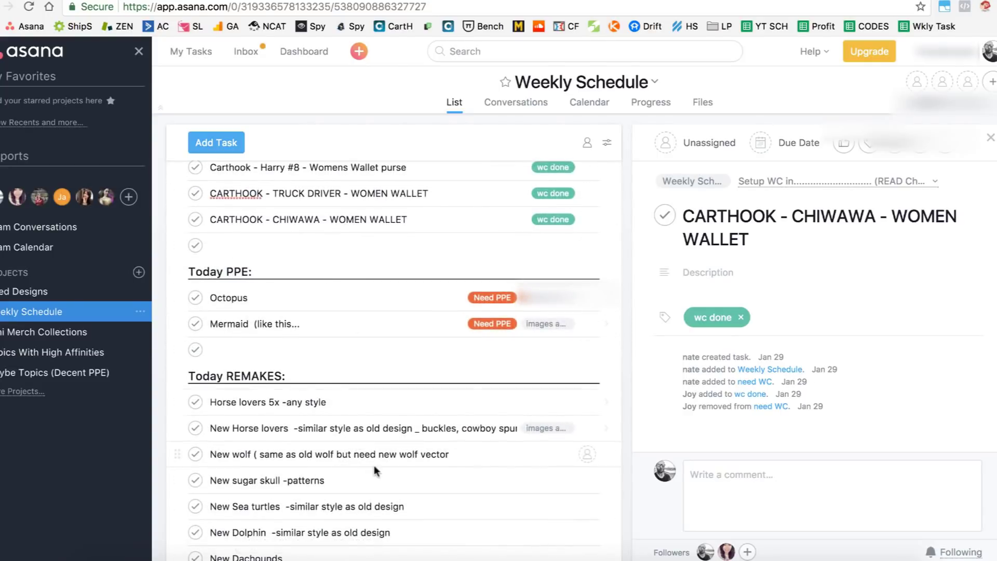
scroll(374, 465, up, 3)
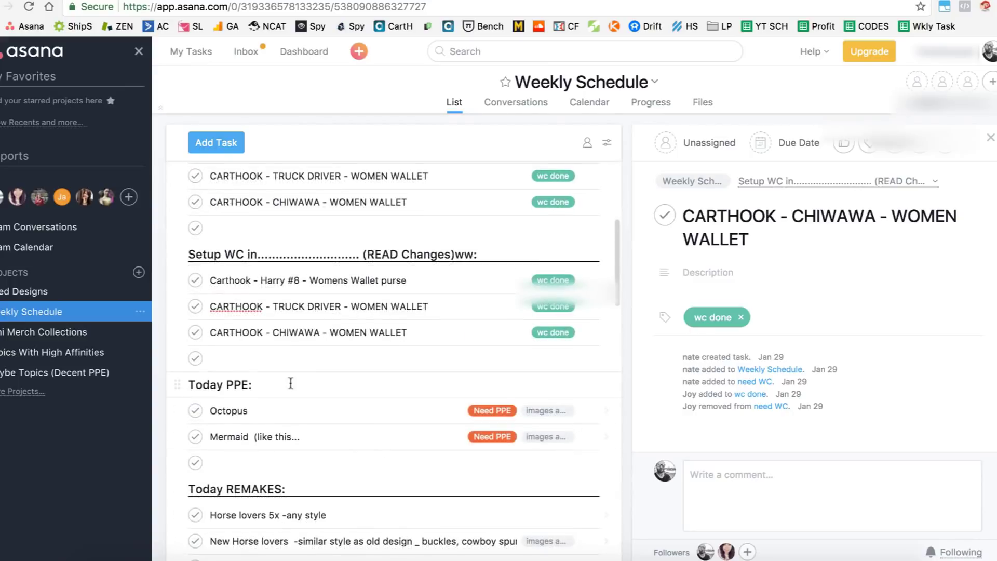
scroll(290, 302, up, 4)
double_click(237, 177)
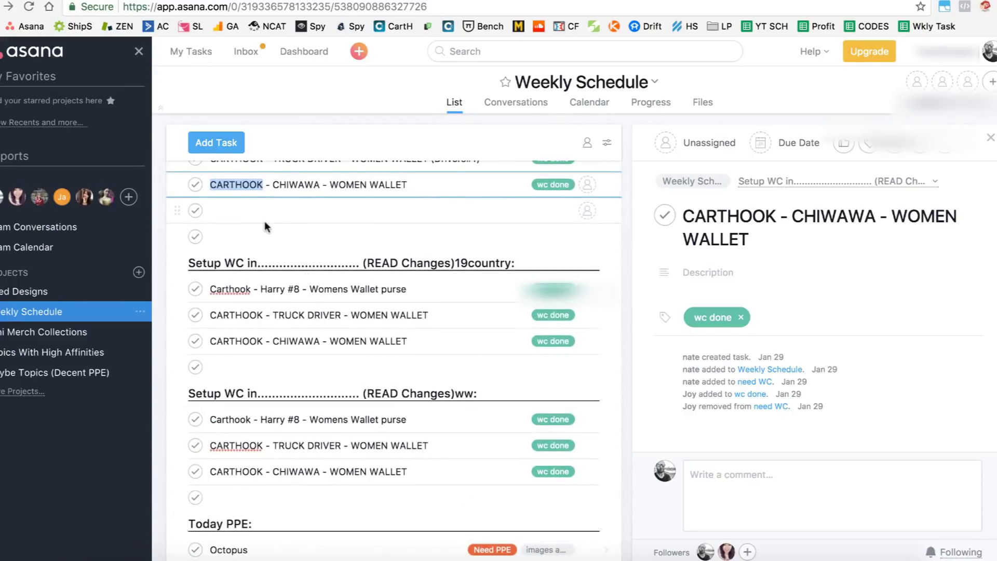
key(Up)
scroll(264, 221, up, 3)
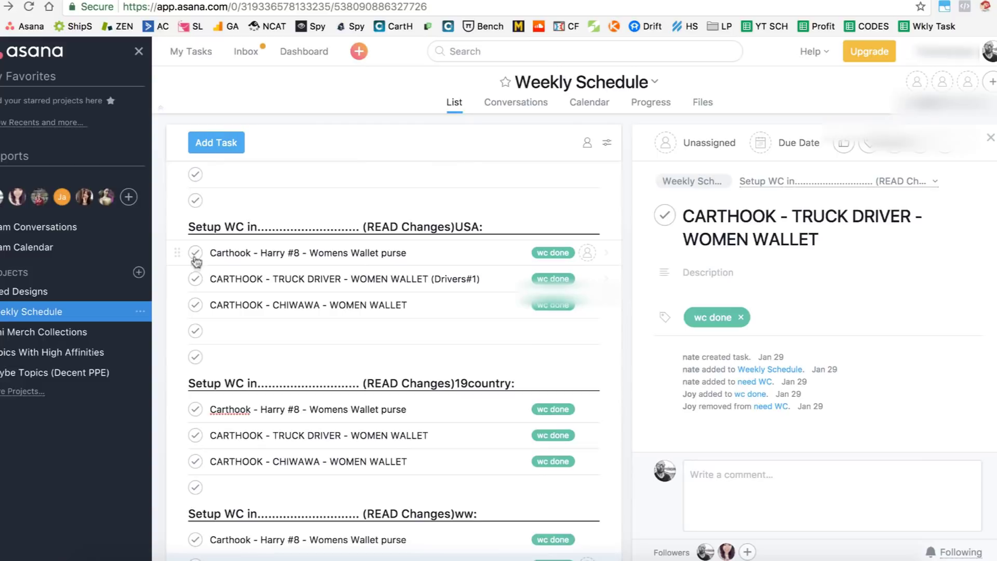
Mark the Harry #8, TRUCK DRIVER and CHIWAWA wallet tasks complete in the USA, 19country and ww Setup WC sections.
click(196, 306)
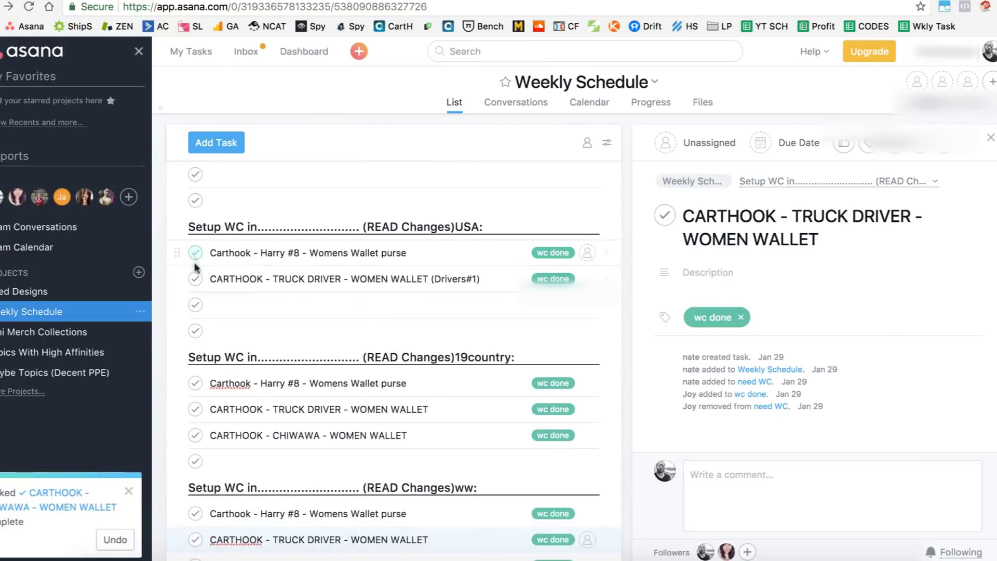
click(195, 279)
click(195, 252)
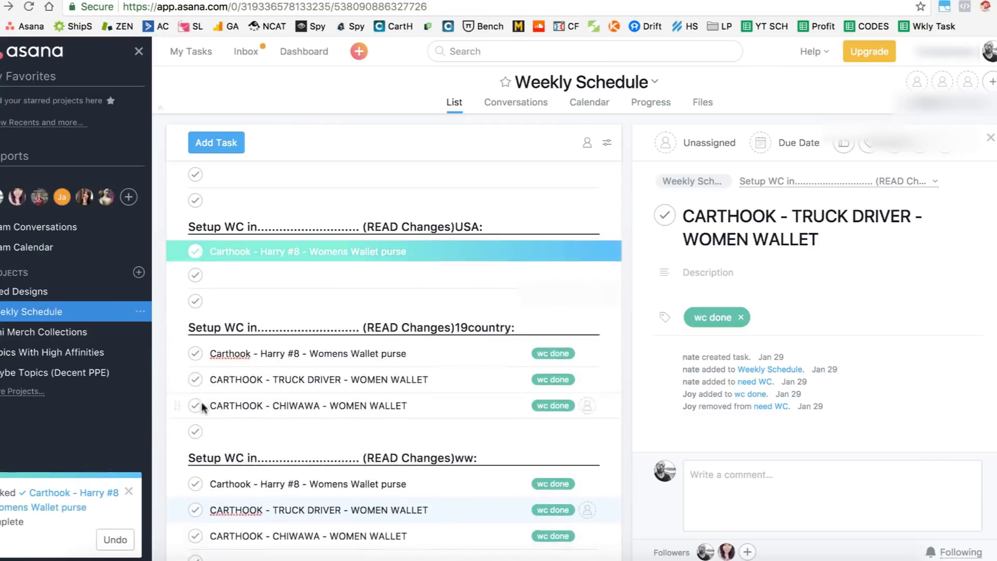
click(196, 383)
click(196, 357)
click(196, 331)
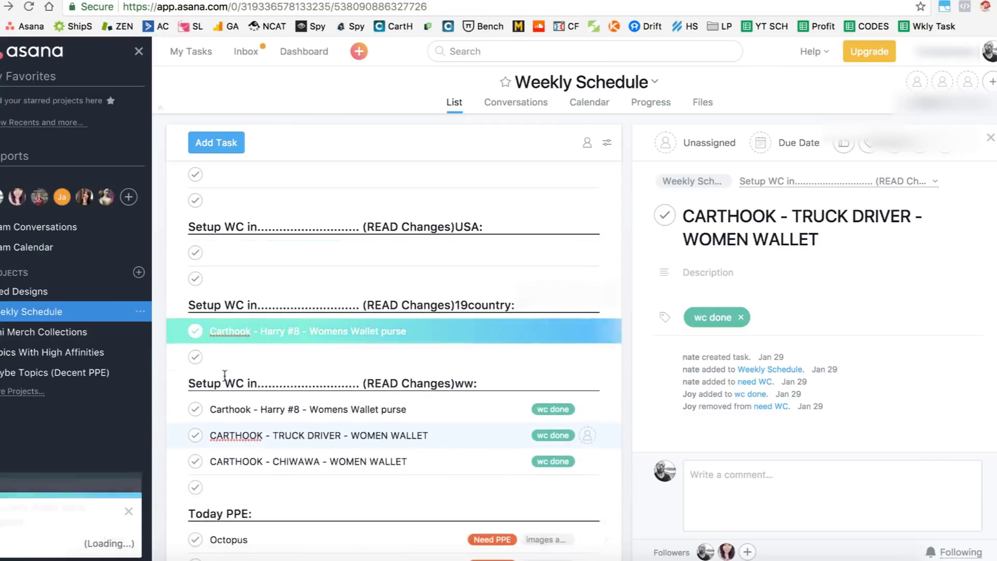
click(196, 348)
click(195, 324)
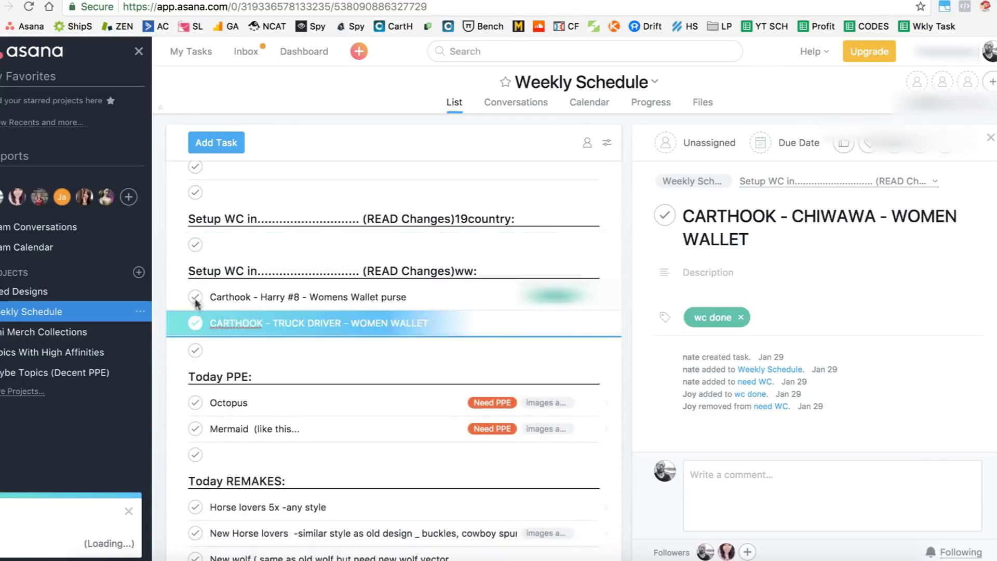
click(197, 301)
scroll(329, 323, up, 2)
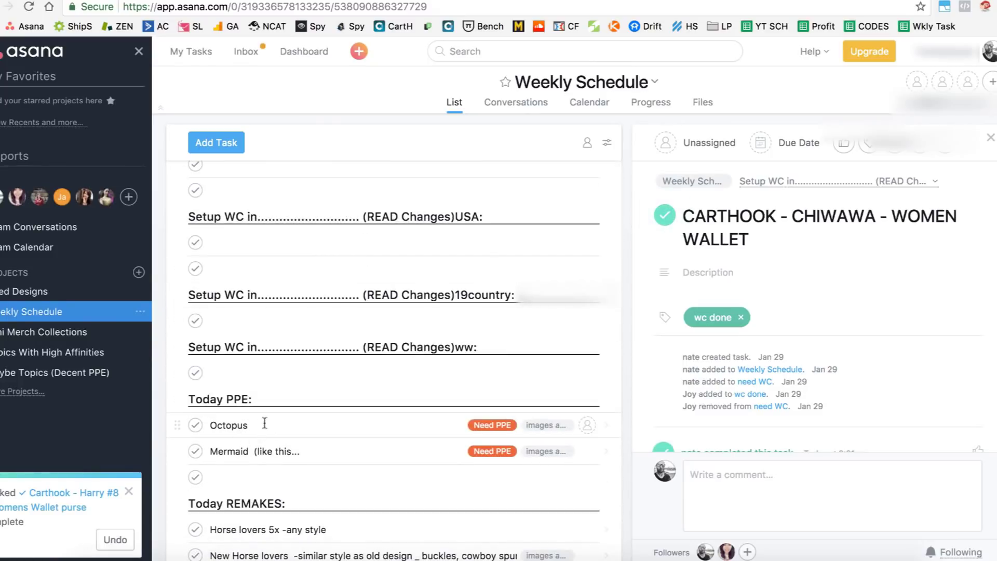
Move the Octopus task from Today PPE into the Setup WC ww section.
click(232, 427)
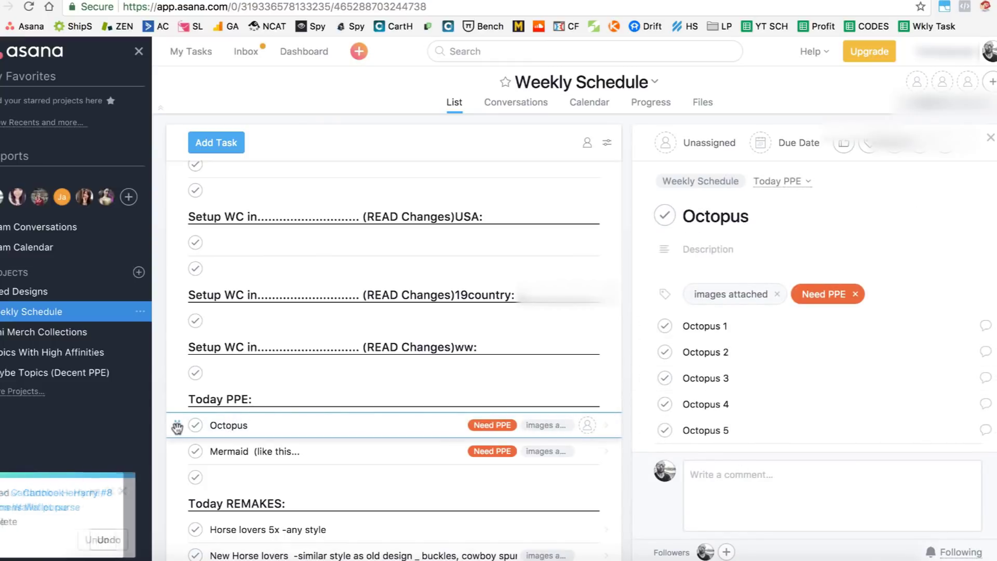
drag(177, 426, 187, 370)
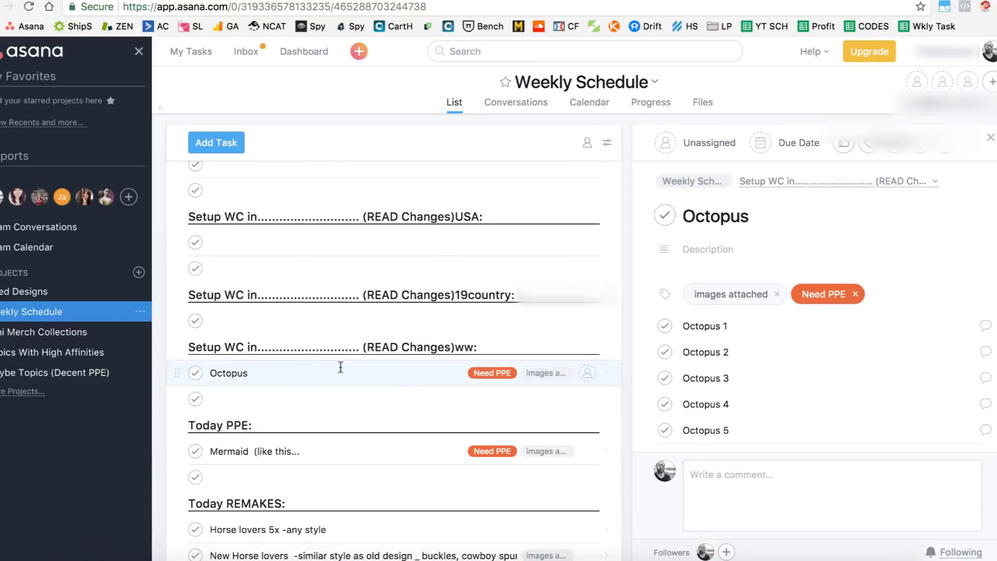
double_click(341, 367)
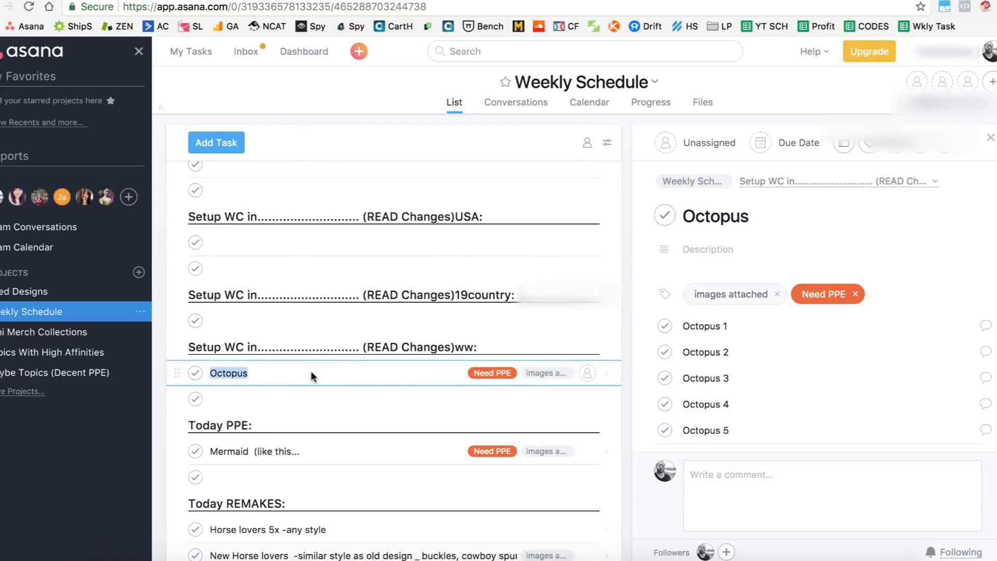
Copy the Octopus task name into the empty tasks under the 19country and USA Setup WC sections.
click(945, 147)
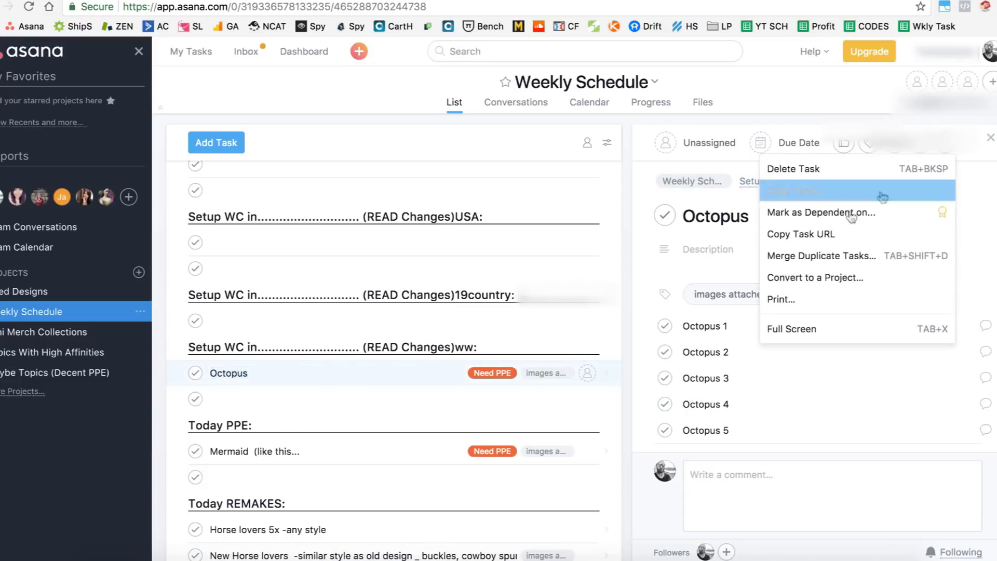
click(325, 319)
double_click(268, 373)
key(ctrl+c)
click(268, 318)
key(ctrl+v)
click(273, 242)
key(ctrl+v)
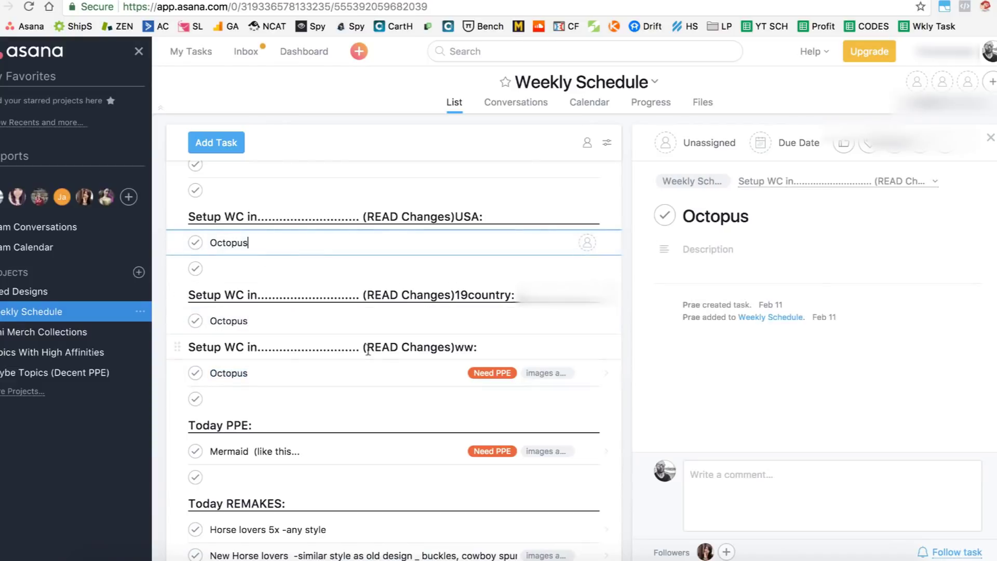
Replace the Need PPE tag with need WC on the Octopus task in the Setup WC ww section.
click(391, 380)
click(392, 325)
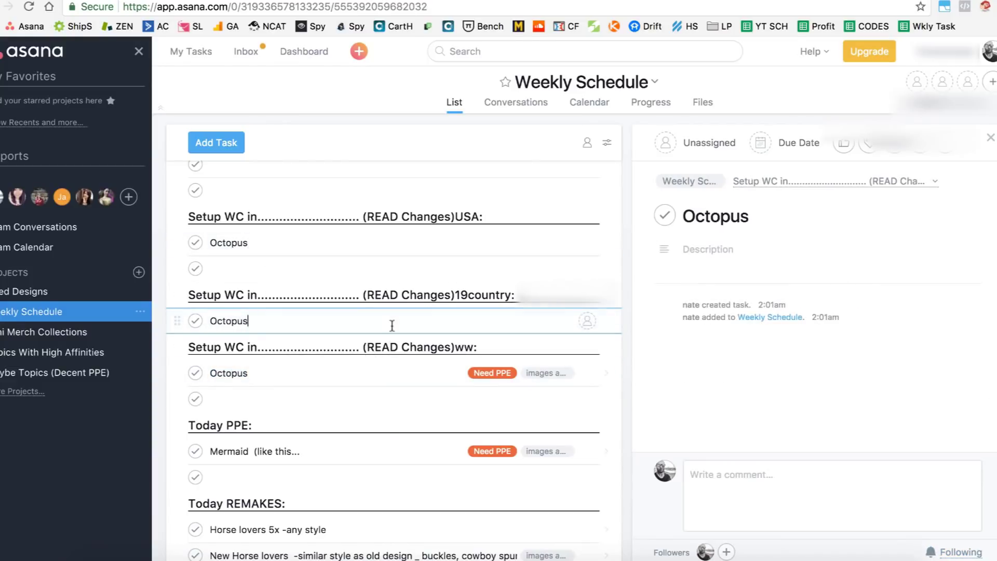
click(442, 379)
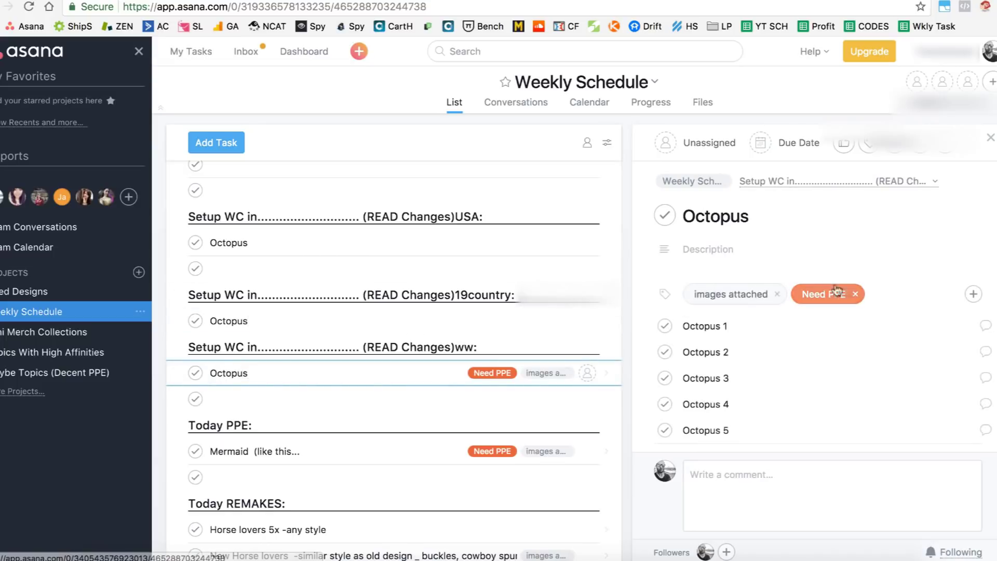
click(857, 295)
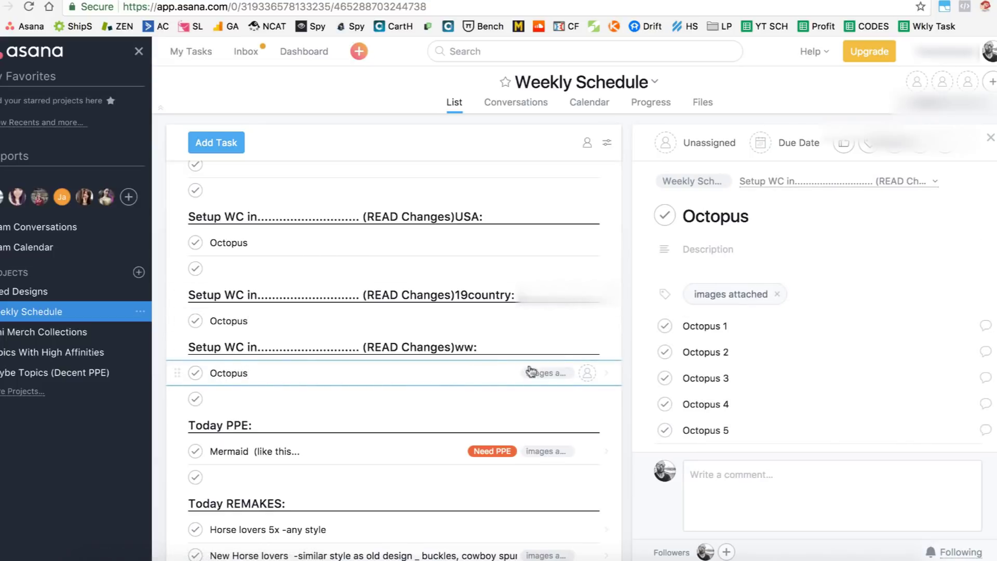
key(Tab+t)
text(ne)
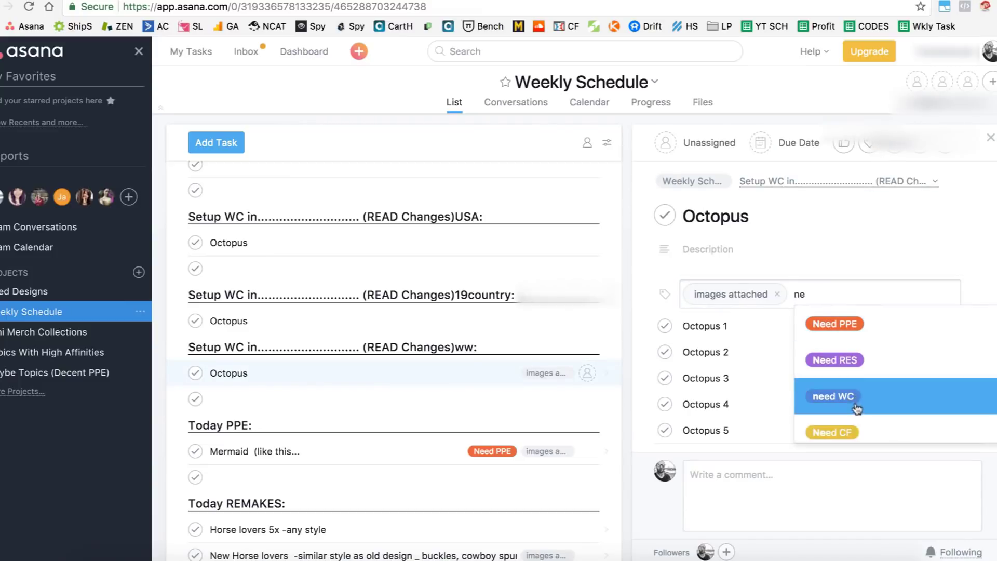
click(834, 396)
Add the need WC tag to the Octopus task in the Setup WC 19country section.
click(479, 322)
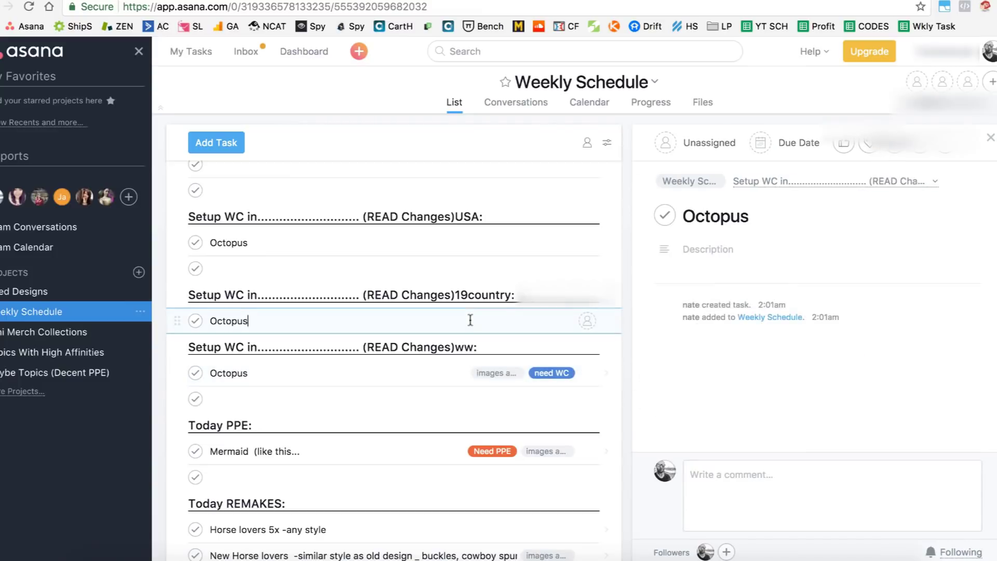
click(873, 147)
text(ne)
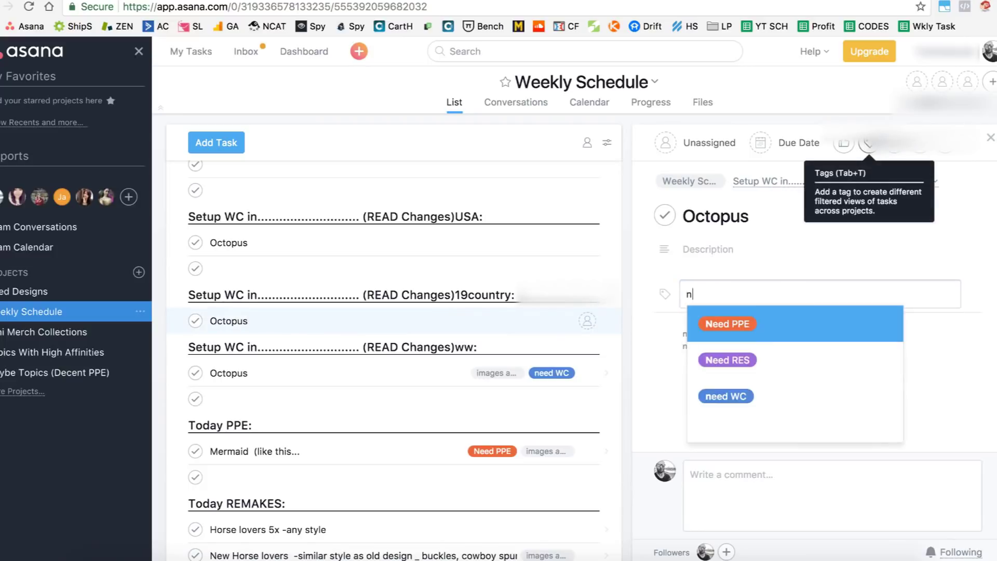
click(725, 396)
Add the need WC tag to the Octopus task in the Setup WC USA section.
click(341, 243)
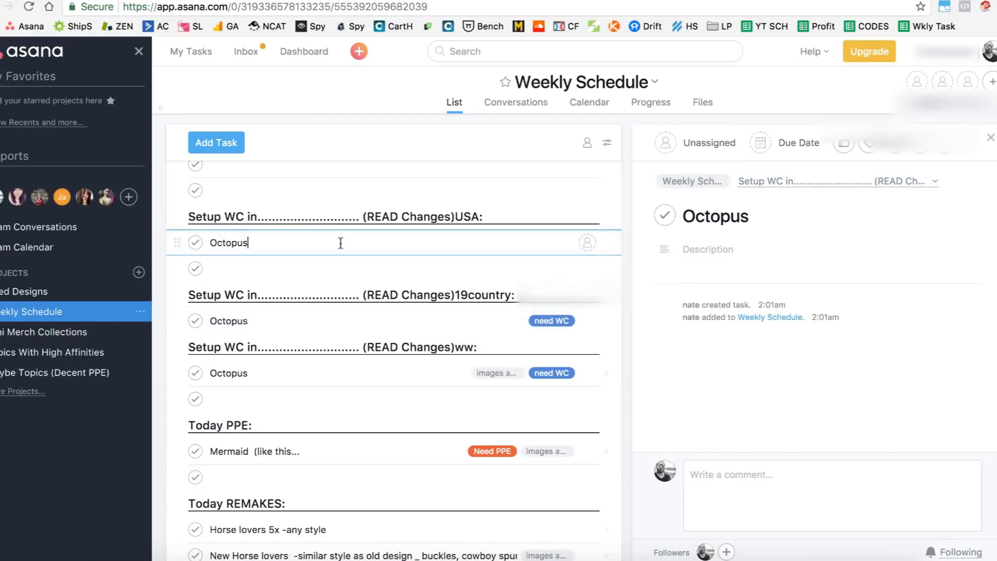
click(868, 146)
text(n)
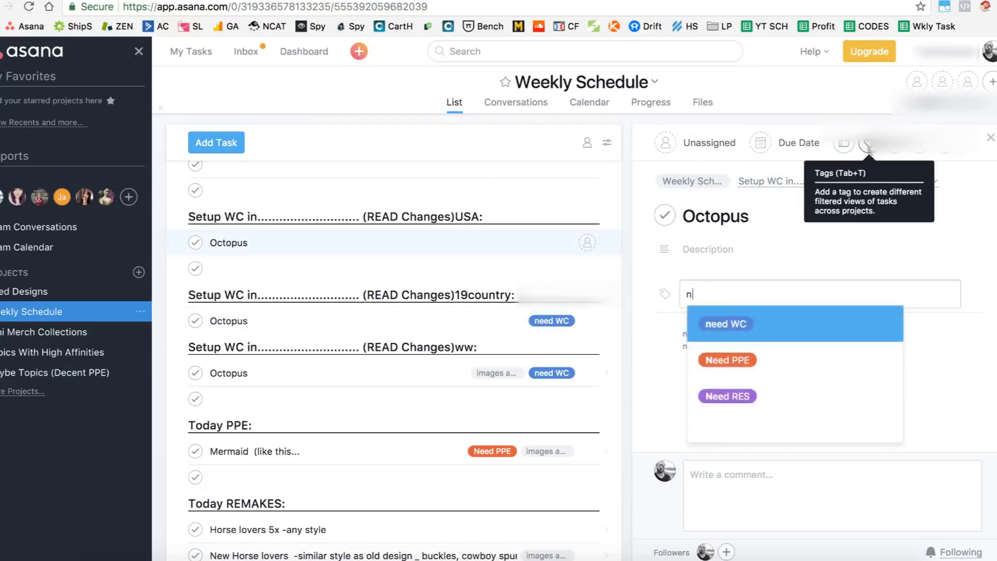
click(729, 325)
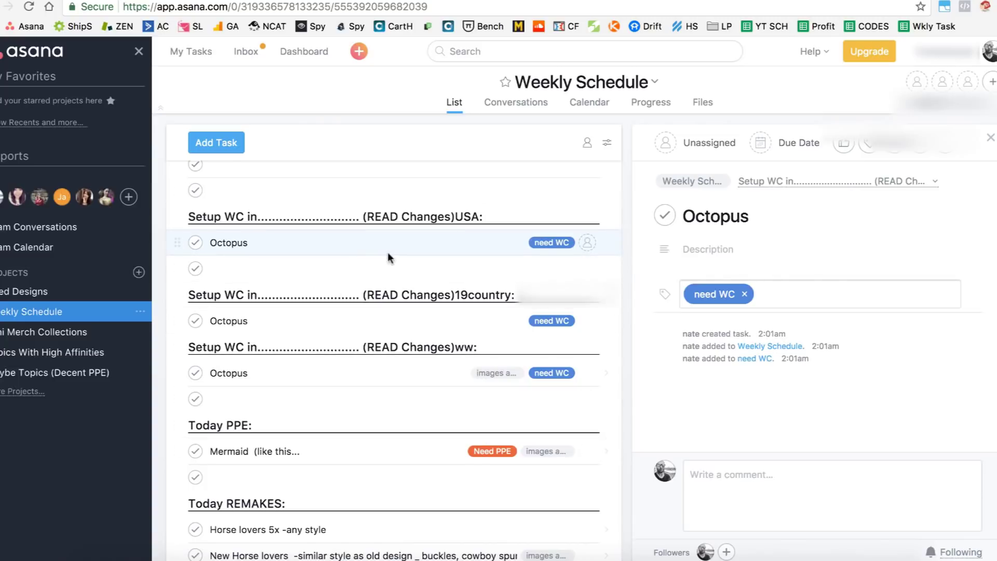
Look through the Today PPE and Today REMAKES task lists, then return to the Octopus tasks in the Setup WC sections.
scroll(388, 252, down, 1)
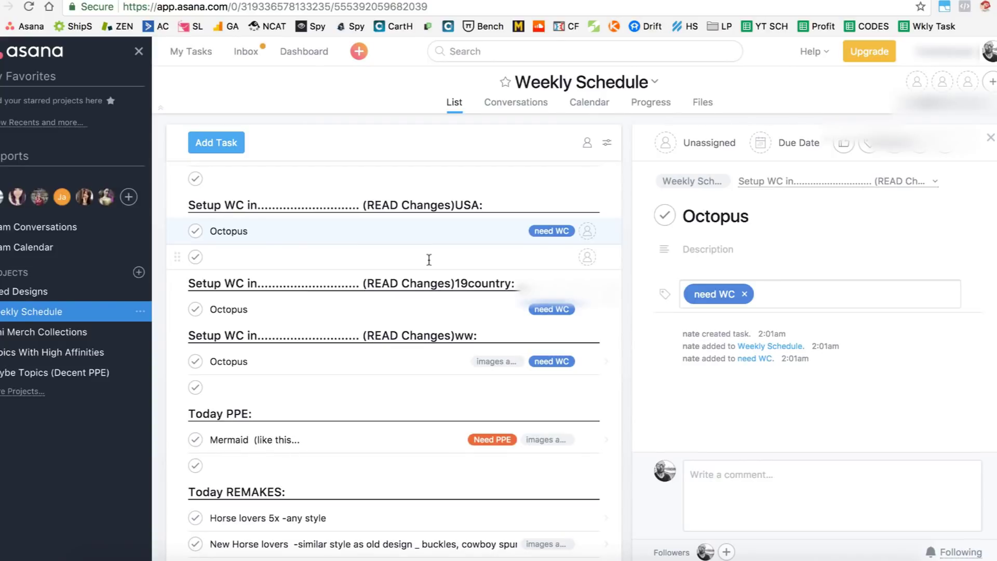
scroll(401, 350, down, 5)
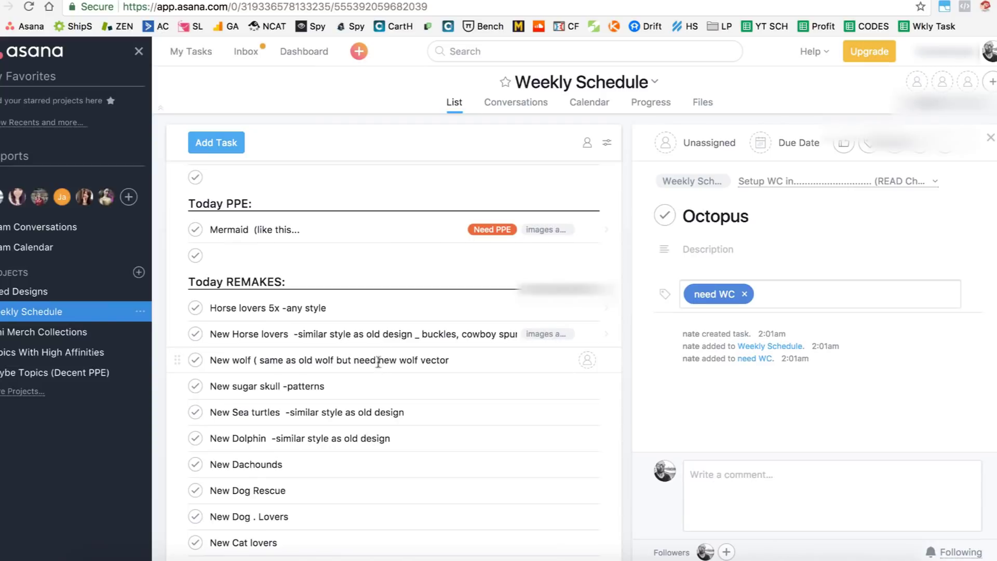
scroll(379, 299, up, 3)
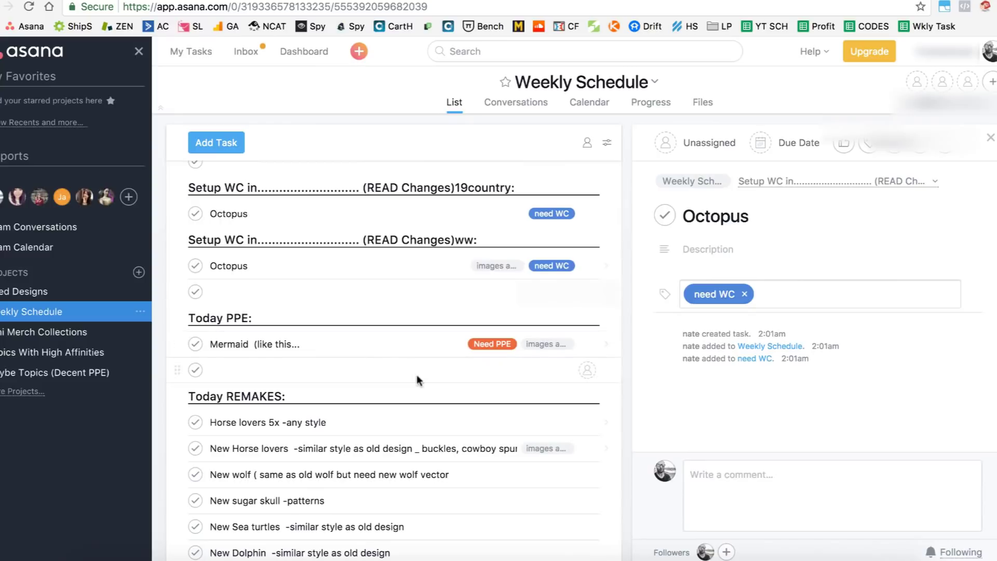
scroll(402, 454, down, 7)
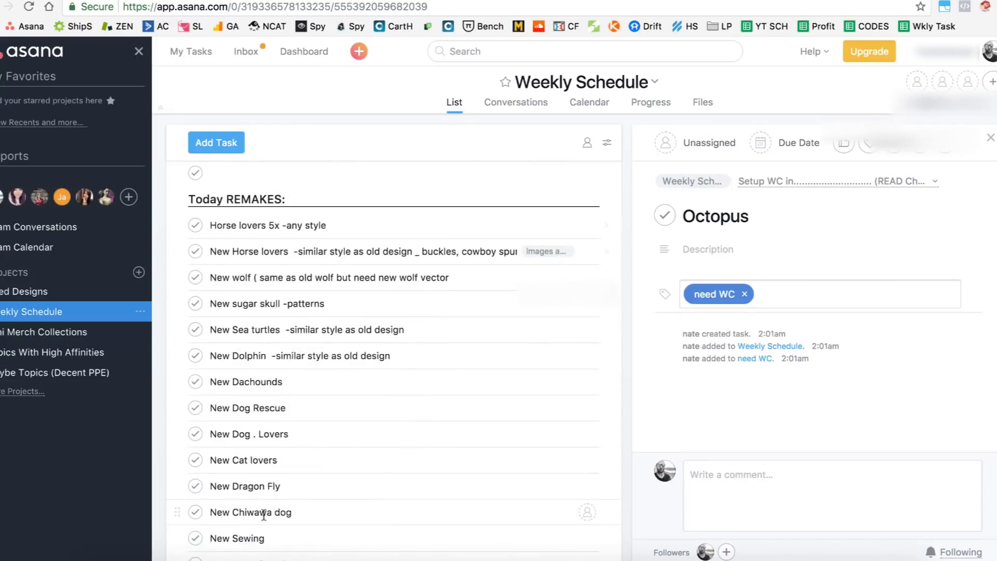
scroll(247, 552, down, 2)
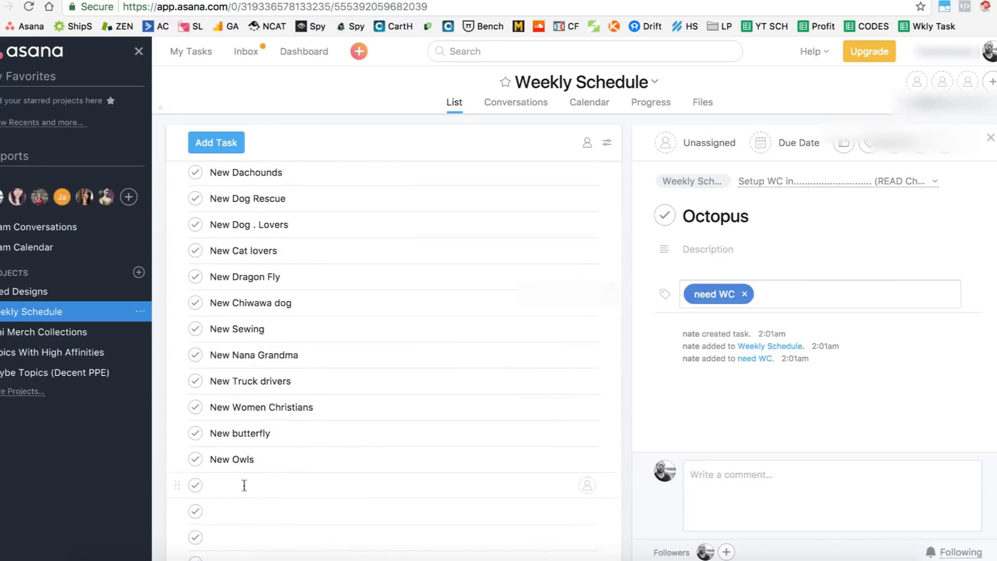
scroll(263, 458, up, 4)
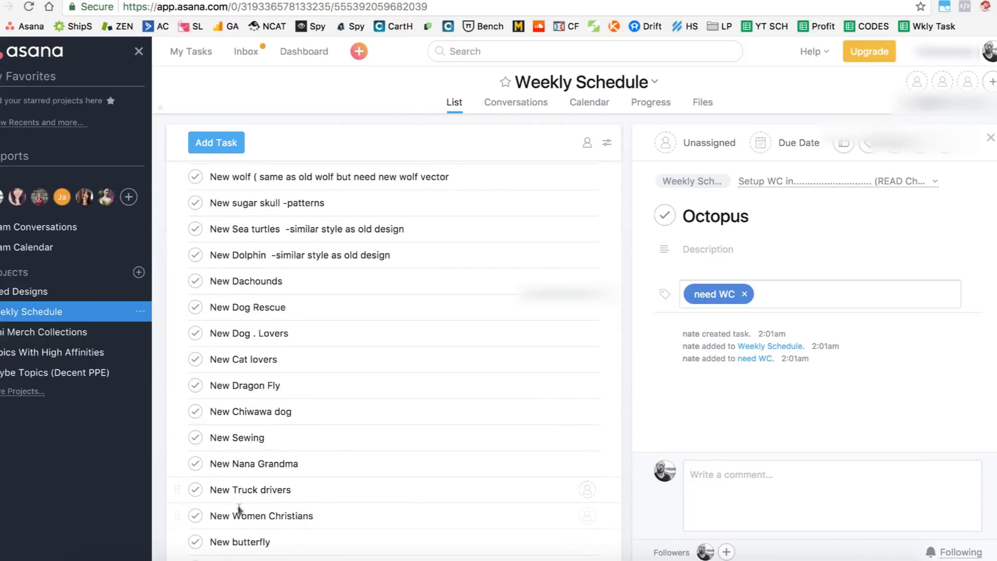
scroll(241, 514, up, 10)
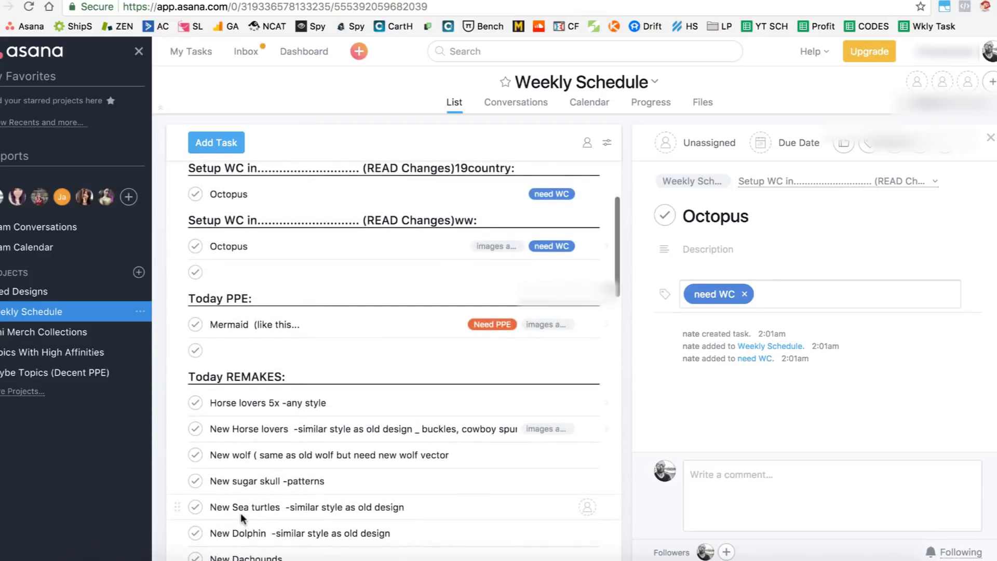
scroll(269, 474, up, 4)
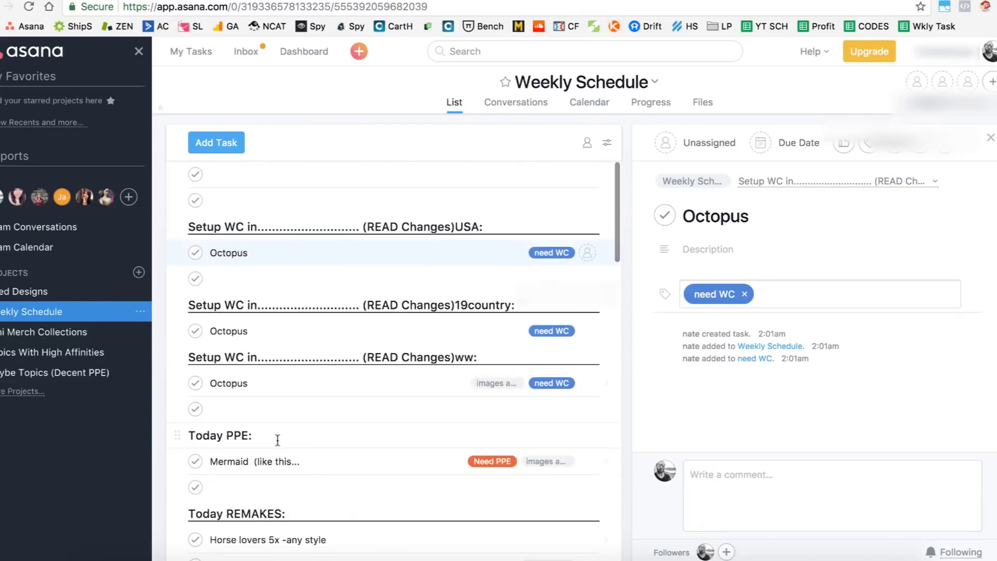
Rename the Octopus task in the Setup WC ww section to "Octopus womens wallet".
scroll(279, 443, down, 2)
click(287, 313)
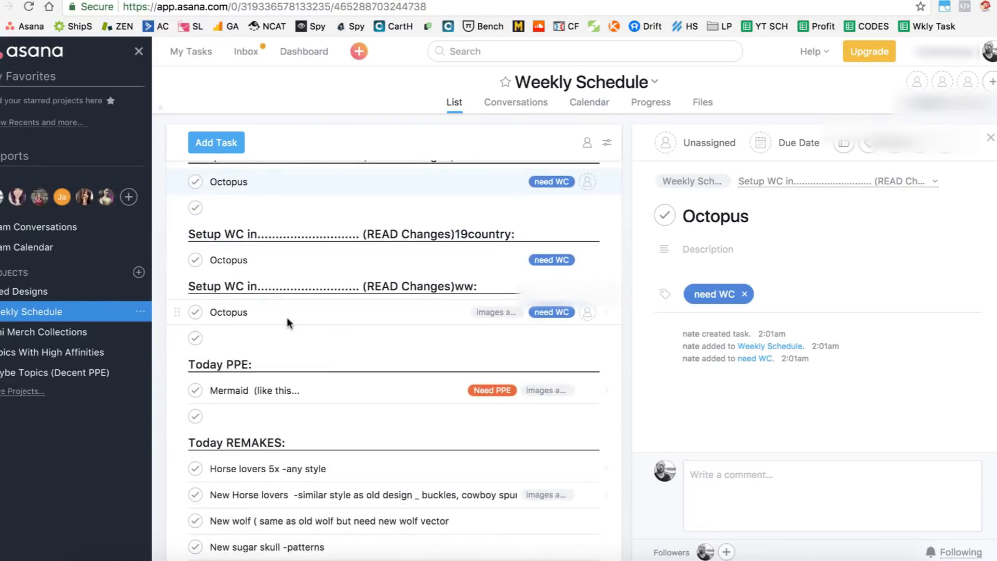
text(wallet case)
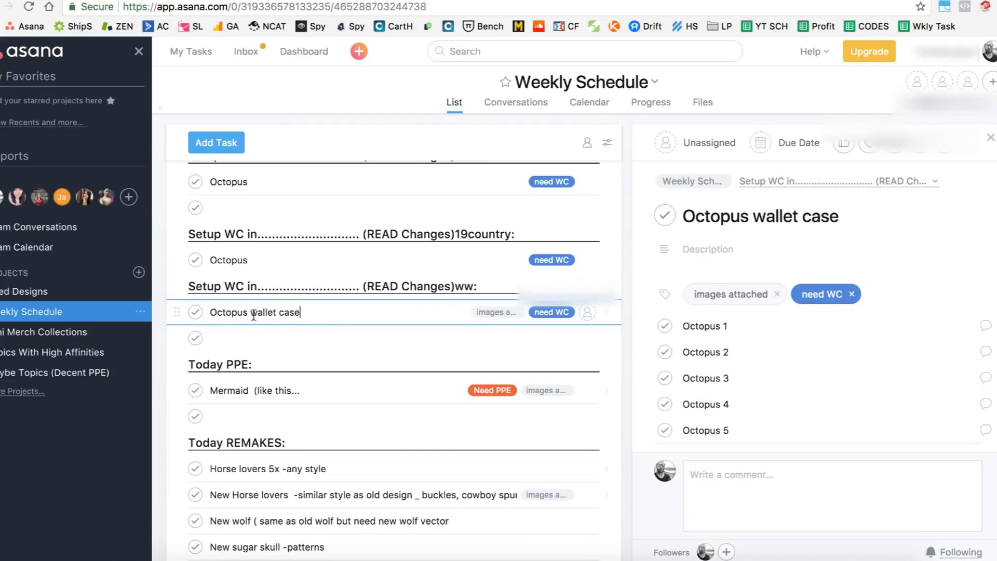
drag(253, 314, 334, 314)
text(w)
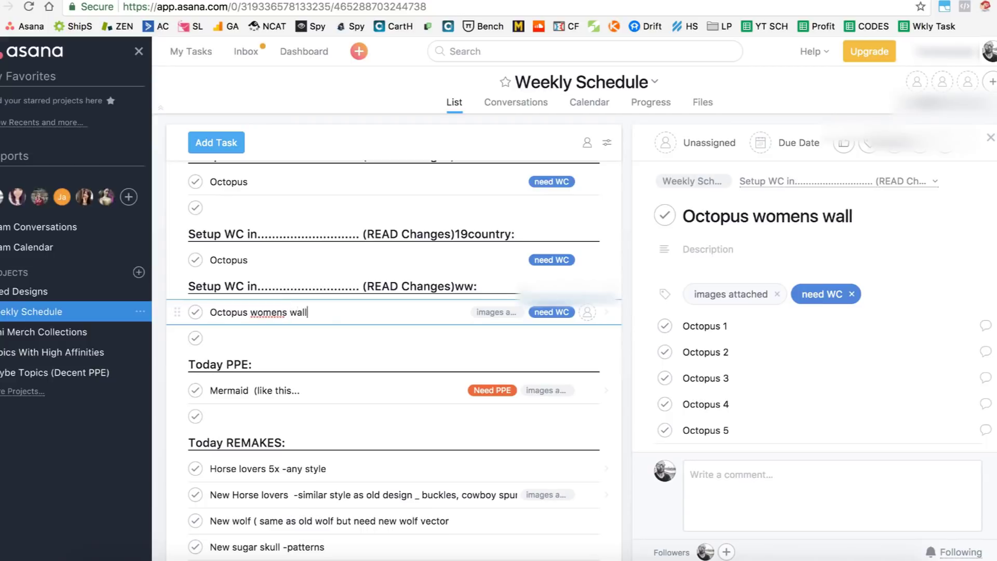
click(314, 333)
click(318, 312)
click(321, 337)
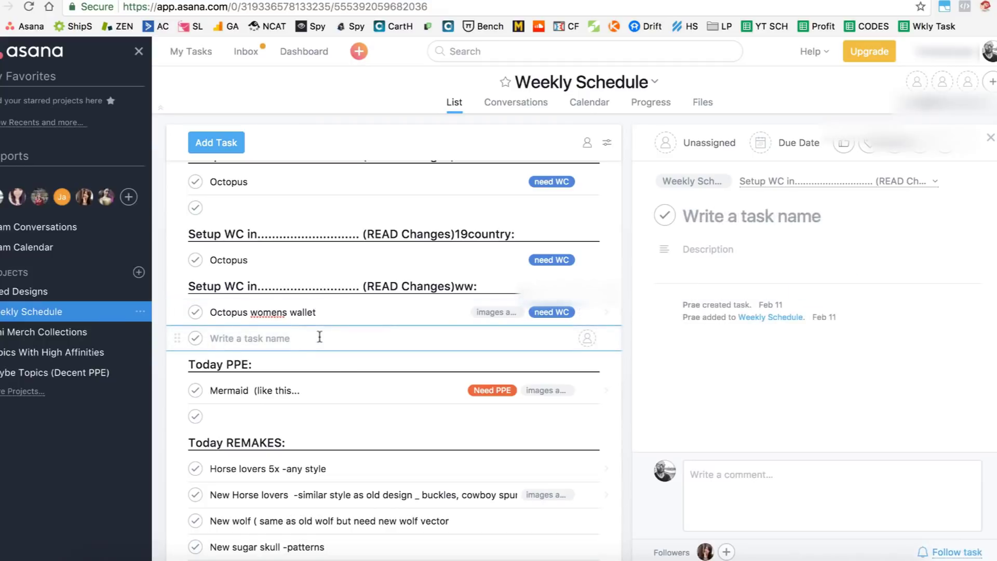